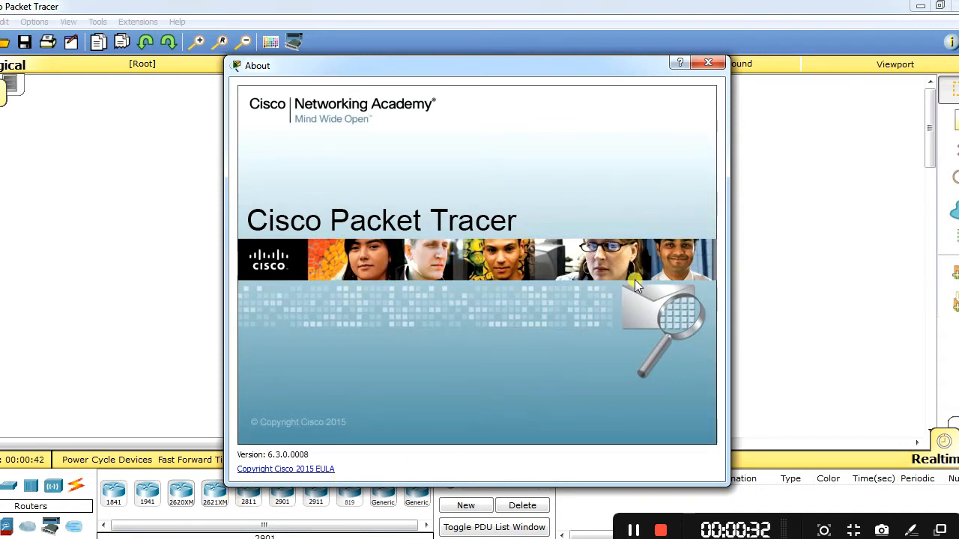
Close the About window to reach the empty logical workspace.
left_click(707, 65)
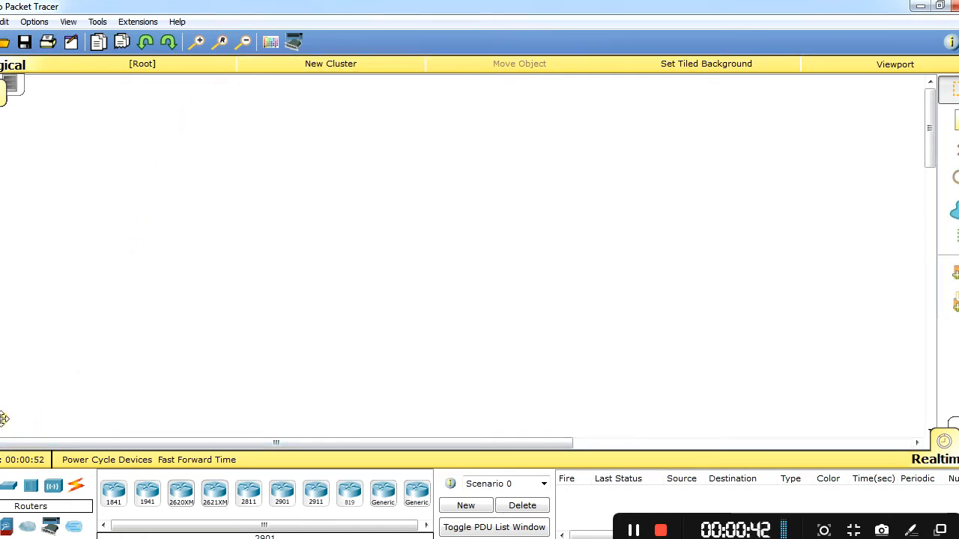
left_click_drag(3, 418, 3, 420)
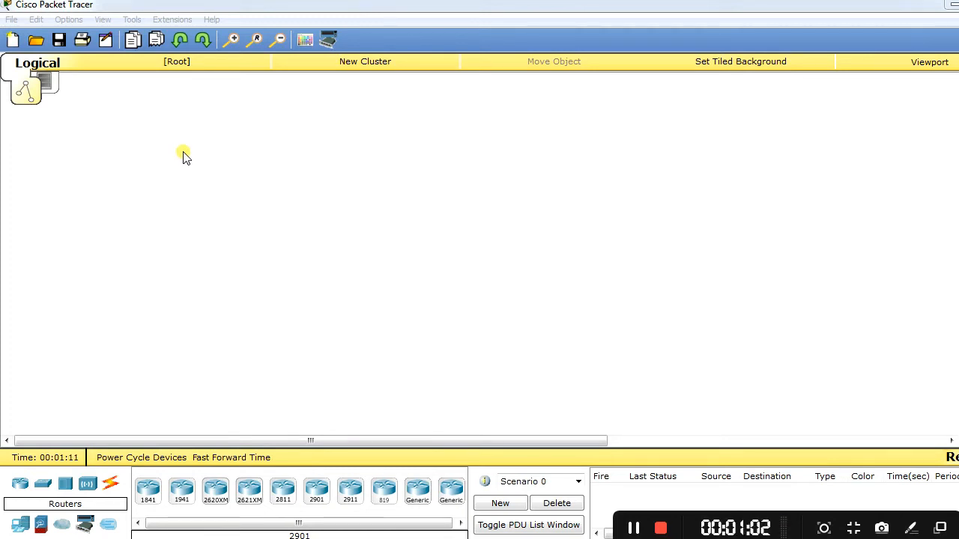
left_click(635, 531)
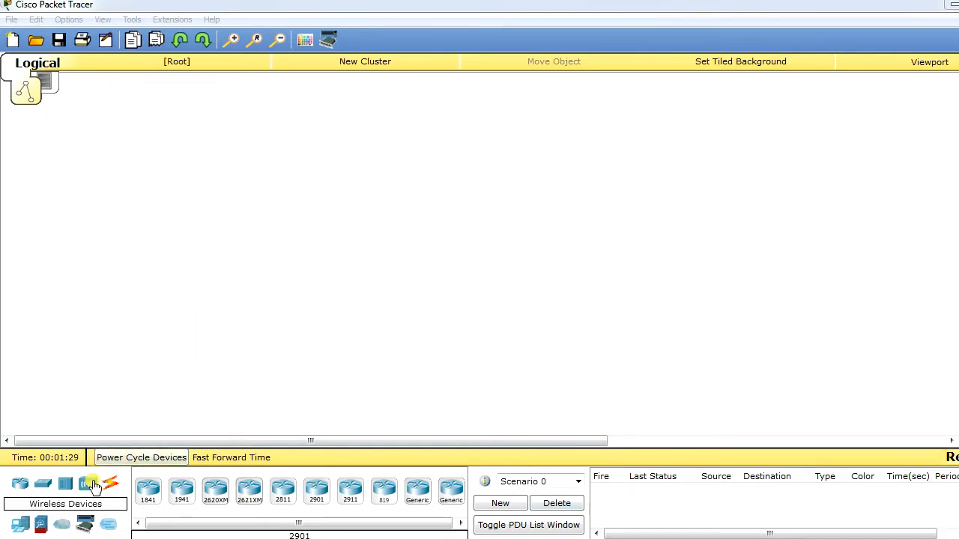
Place a generic Server-PT end device in the logical workspace.
left_click(19, 529)
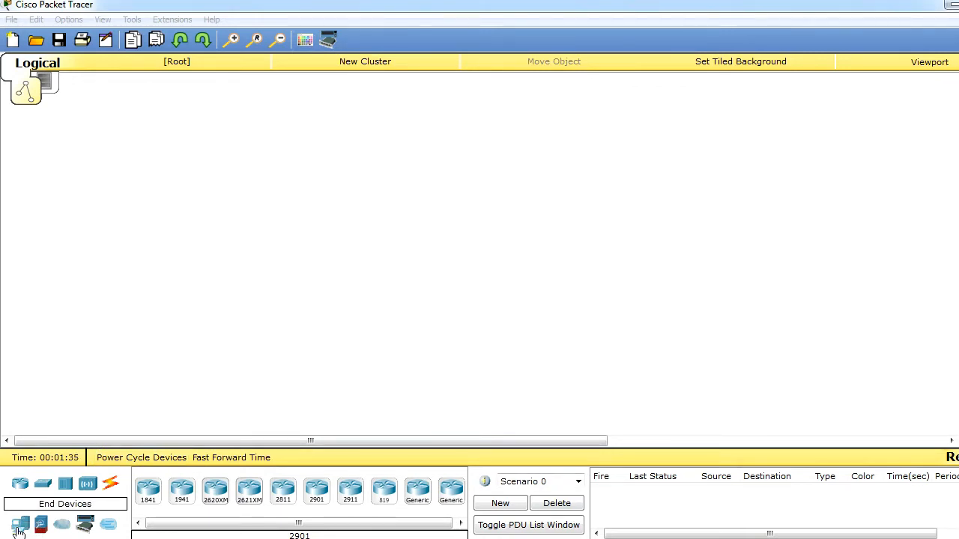
left_click(19, 529)
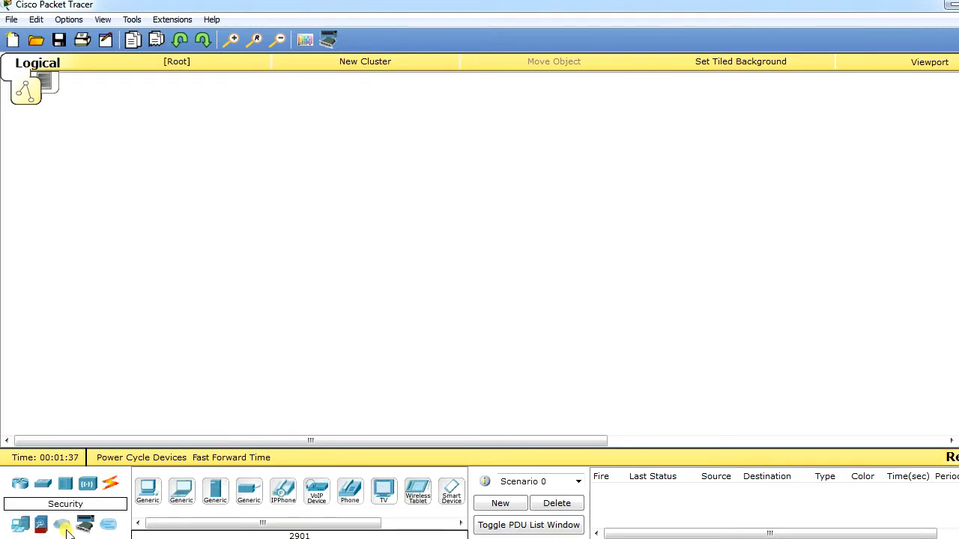
left_click(215, 492)
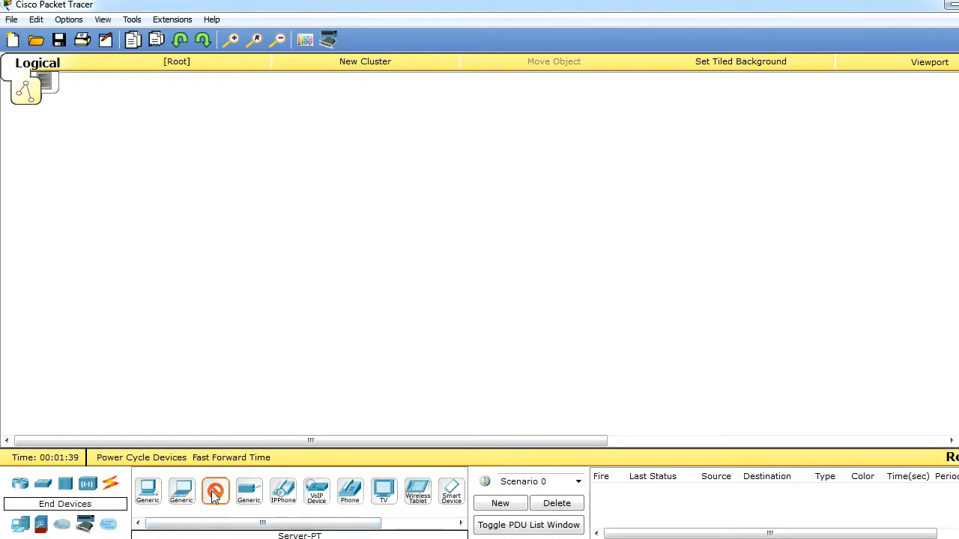
left_click(174, 211)
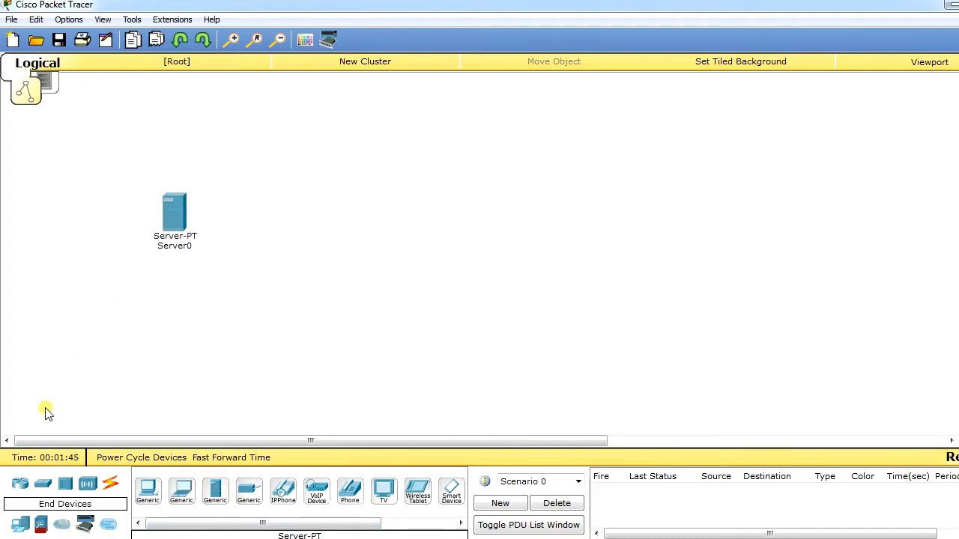
Add a 2950-24 switch beside the server and arrange the two devices side by side.
left_click(42, 487)
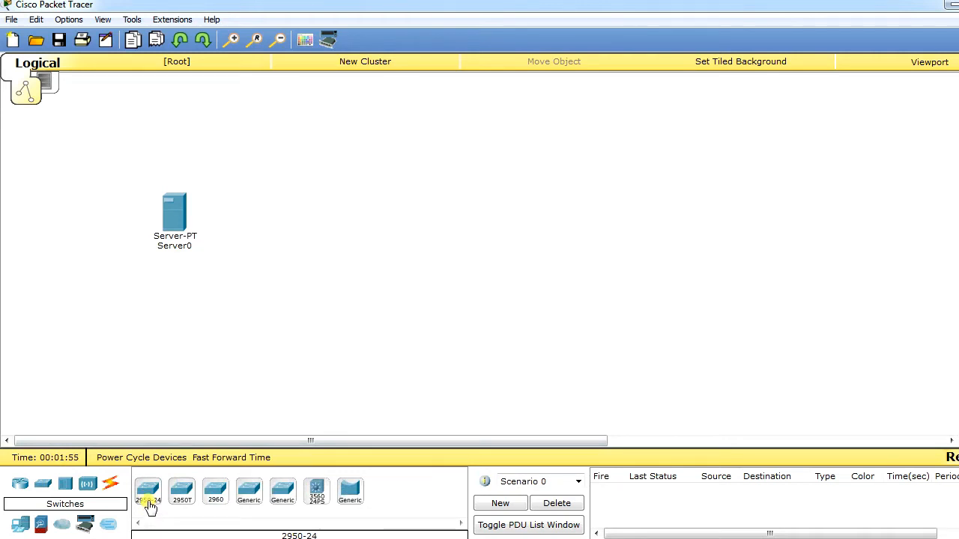
left_click_drag(152, 495, 263, 240)
left_click_drag(177, 218, 125, 249)
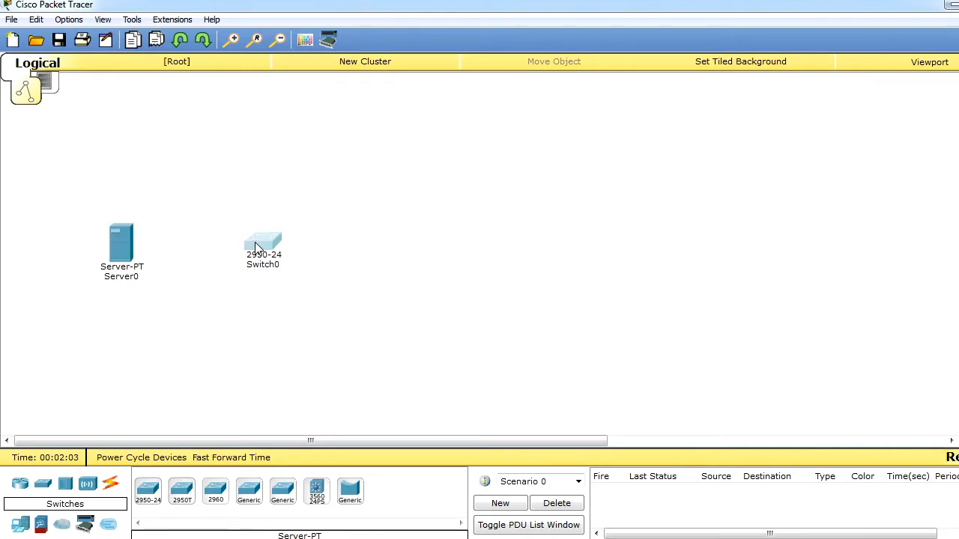
left_click_drag(257, 249, 204, 249)
Connect Server0's FastEthernet0 to Switch0's FastEthernet0/24 with a copper straight-through cable, and spread the two devices farther apart.
left_click(110, 484)
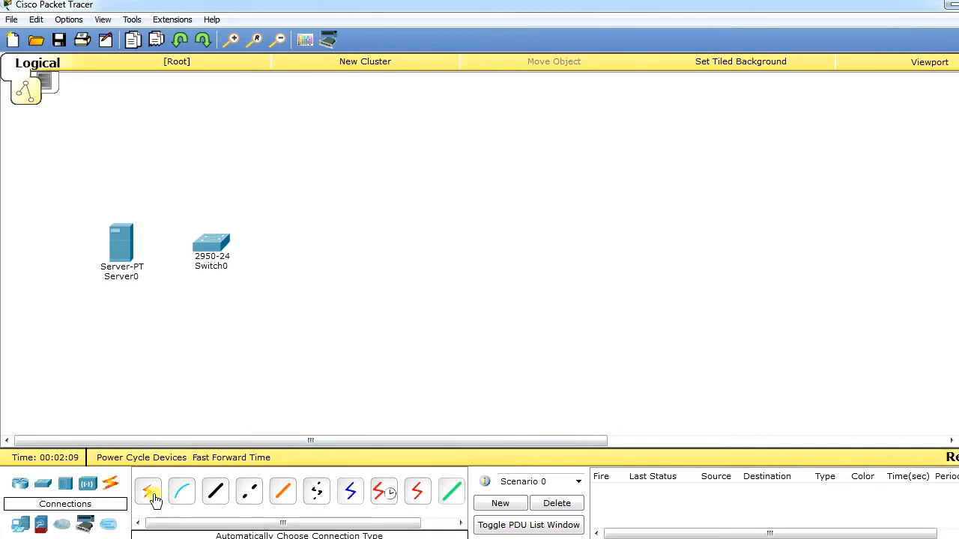
left_click(216, 493)
left_click(122, 242)
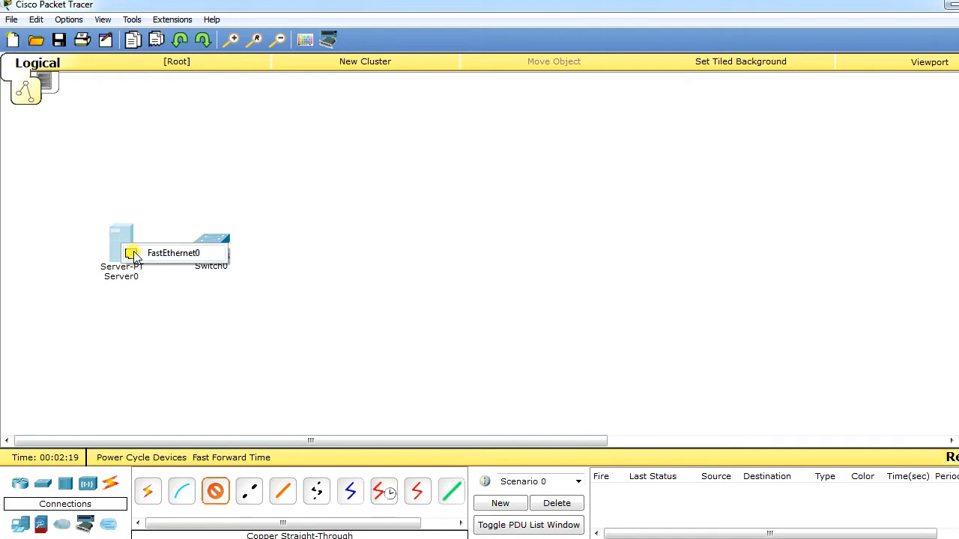
left_click(134, 255)
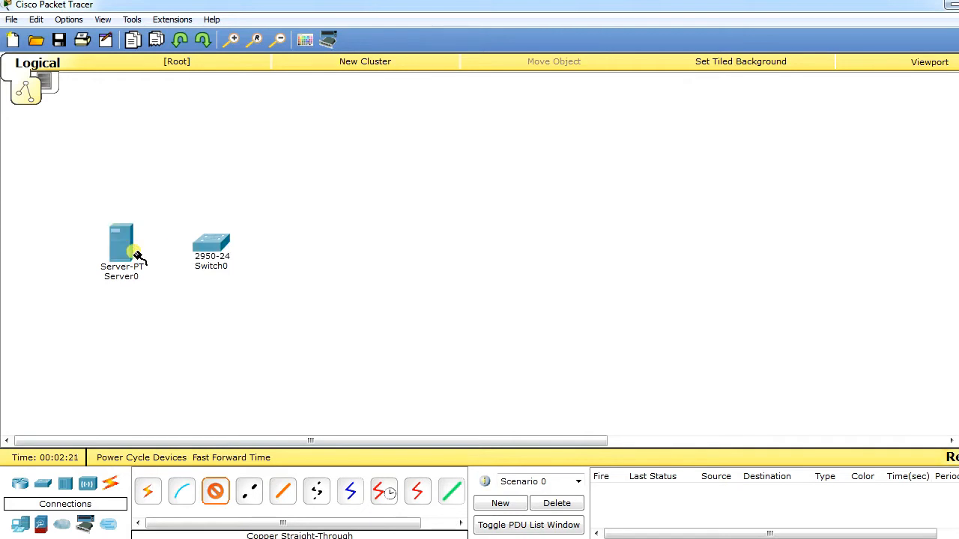
left_click(215, 244)
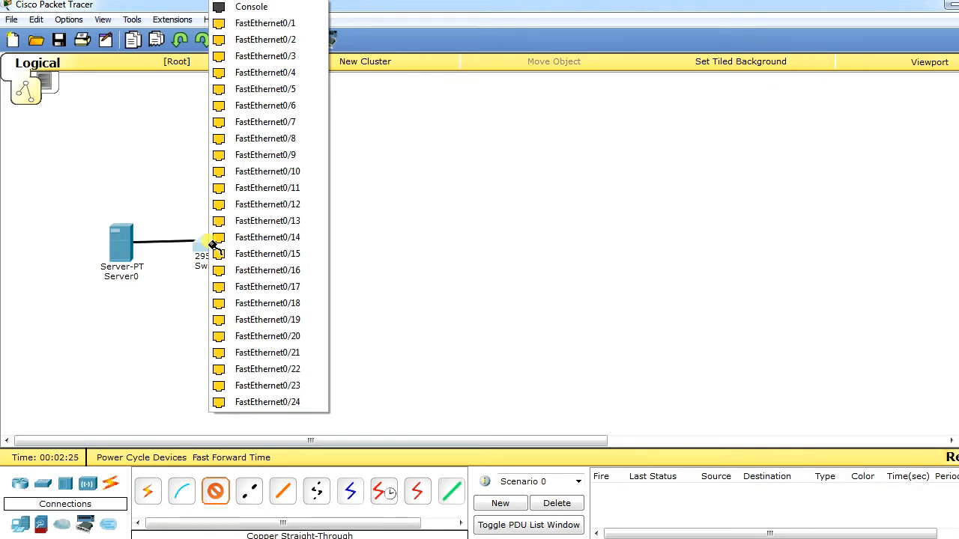
left_click(263, 402)
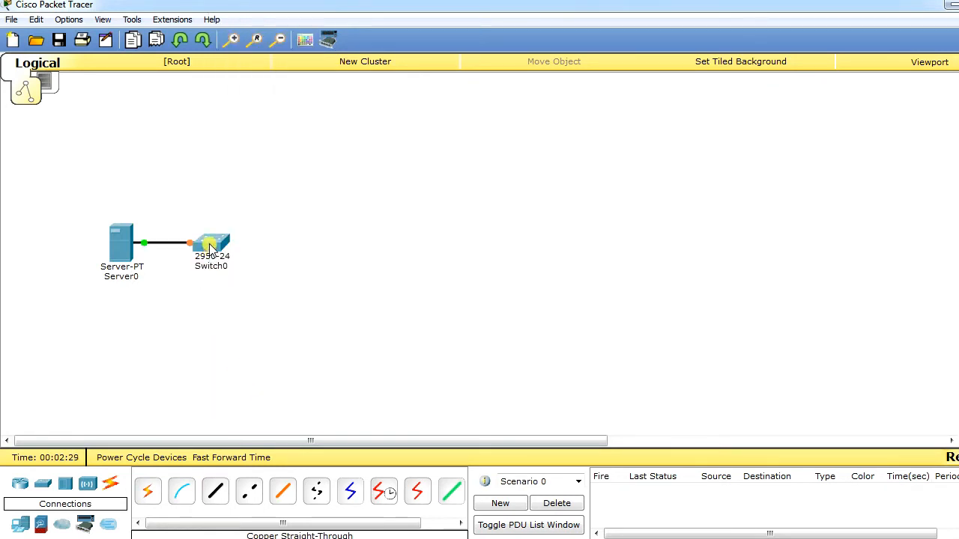
left_click_drag(212, 255, 388, 252)
left_click_drag(119, 252, 234, 258)
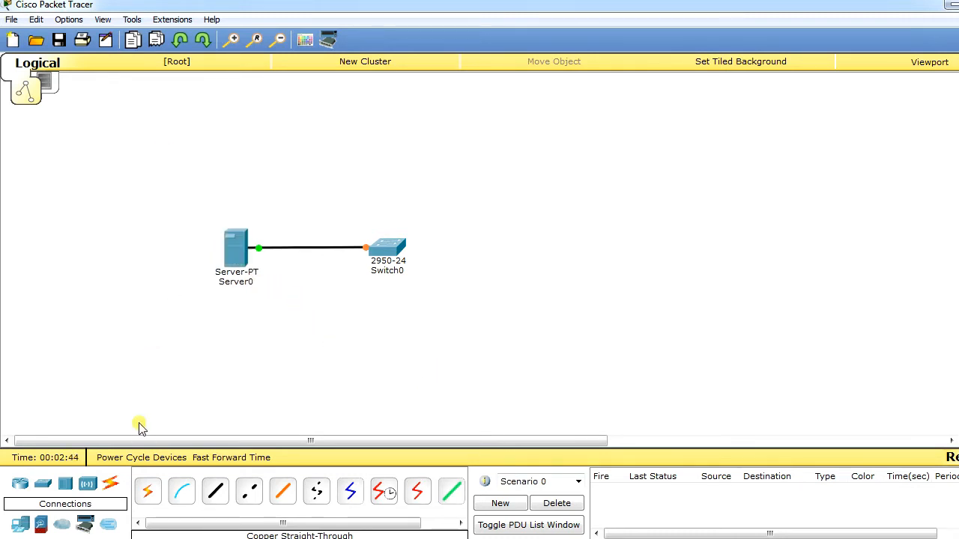
Place four generic PC-PT devices in a vertical column on the far side of the switch from the server.
left_click(20, 525)
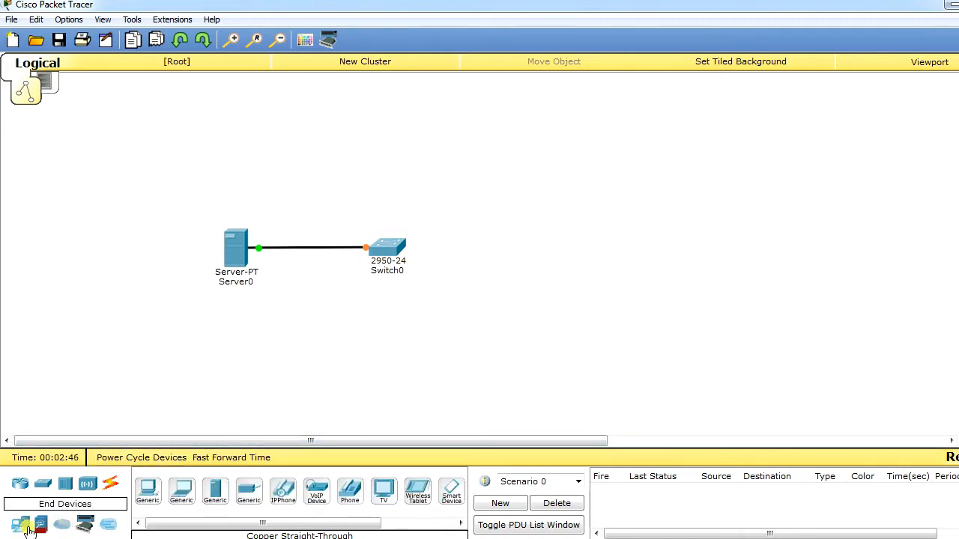
left_click(148, 491)
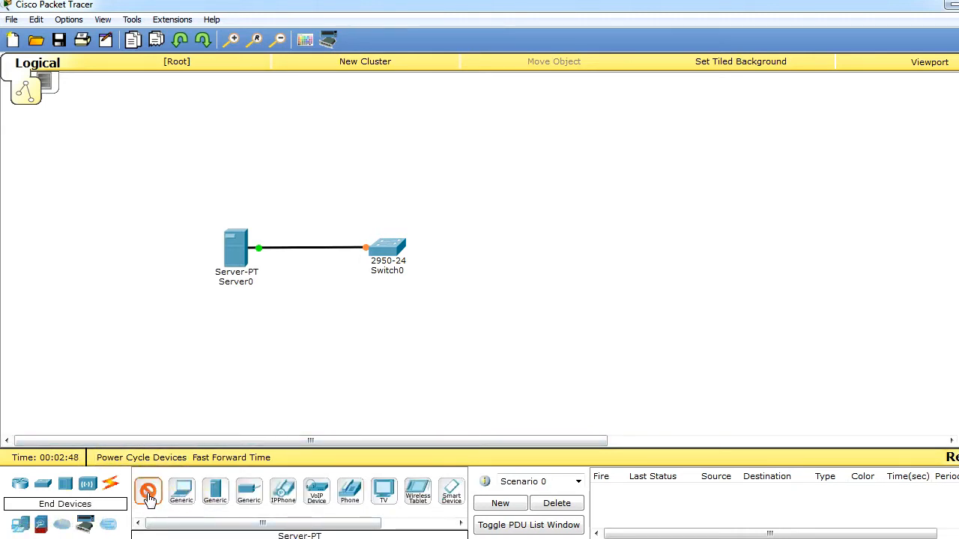
left_click(467, 120)
left_click(148, 491)
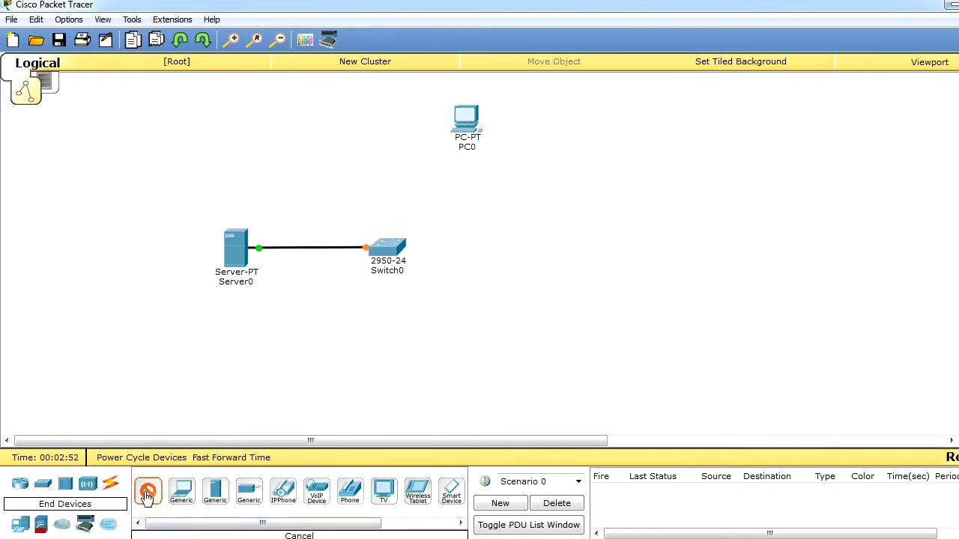
left_click(464, 198)
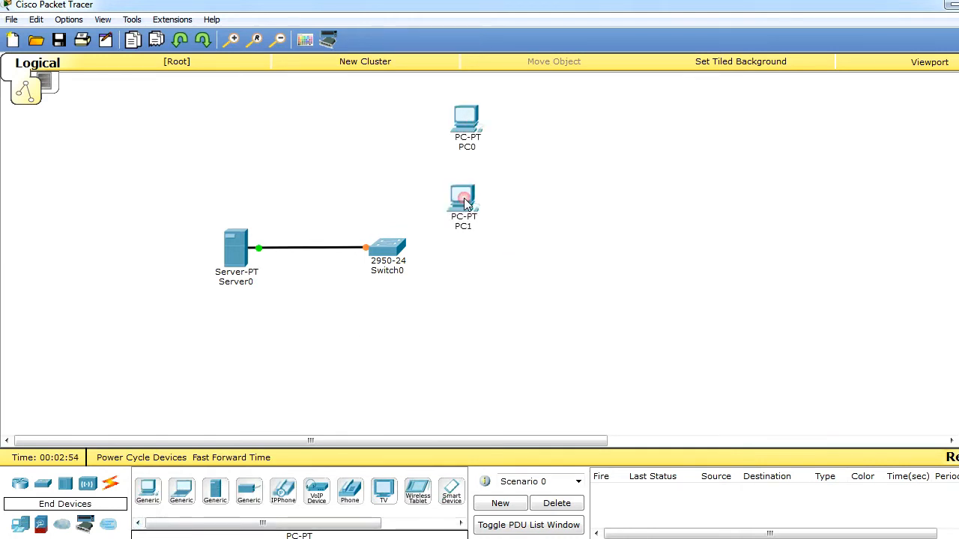
left_click(148, 491)
left_click(457, 271)
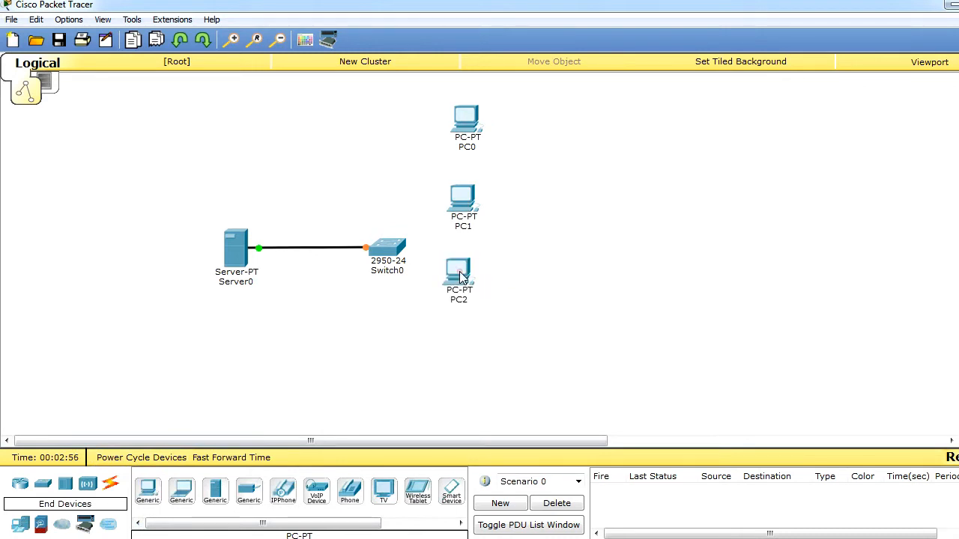
left_click(147, 493)
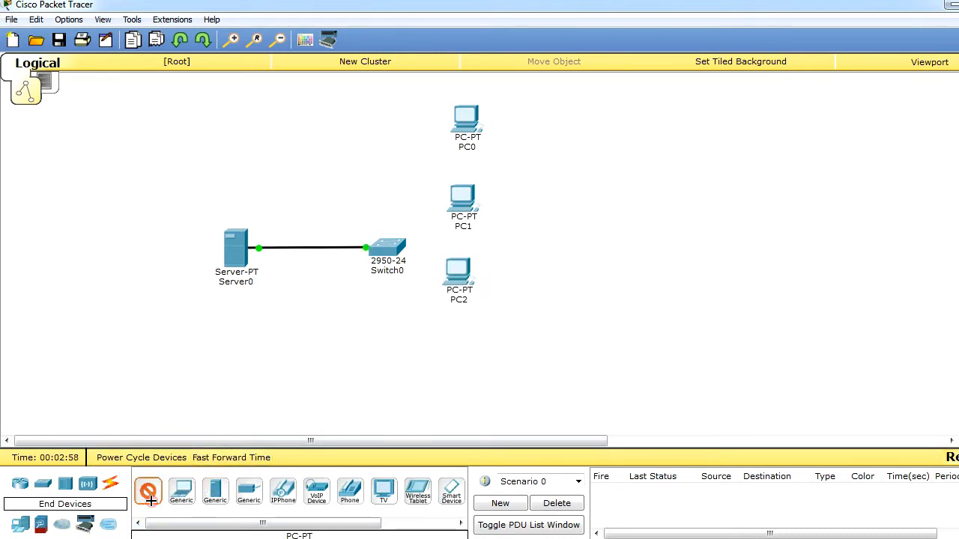
left_click(446, 360)
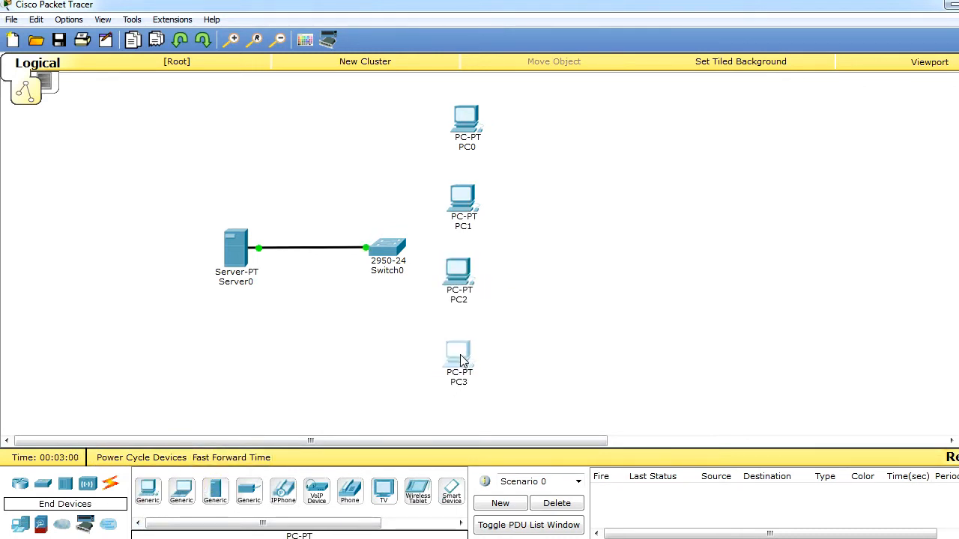
Line up PC3 and PC2 with the other PCs in the column, leaving no device window open.
left_click_drag(461, 355, 462, 355)
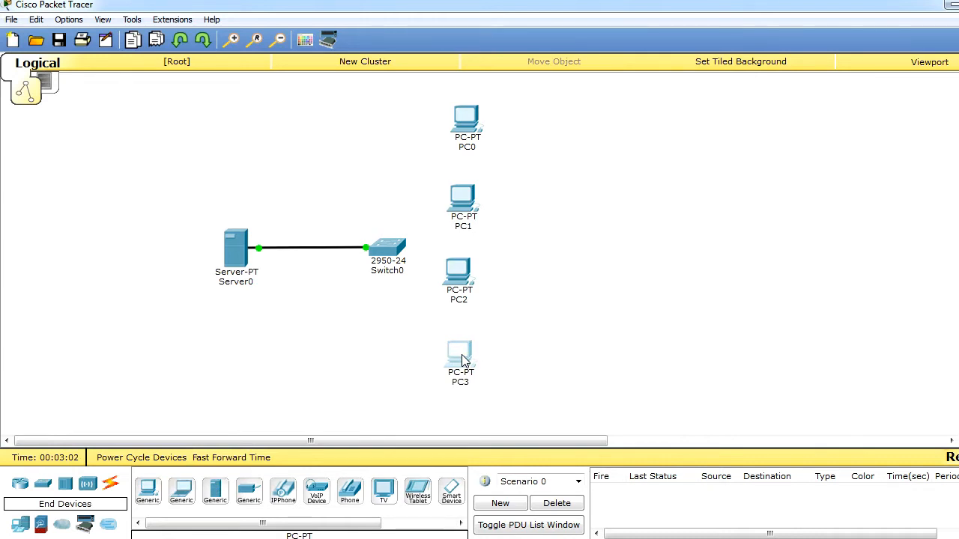
left_click(514, 331)
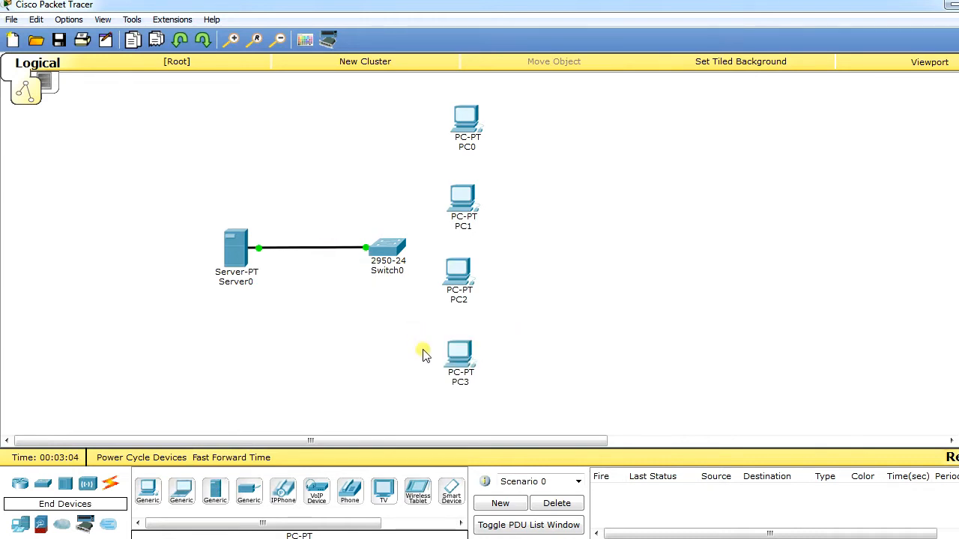
left_click_drag(459, 275, 465, 271)
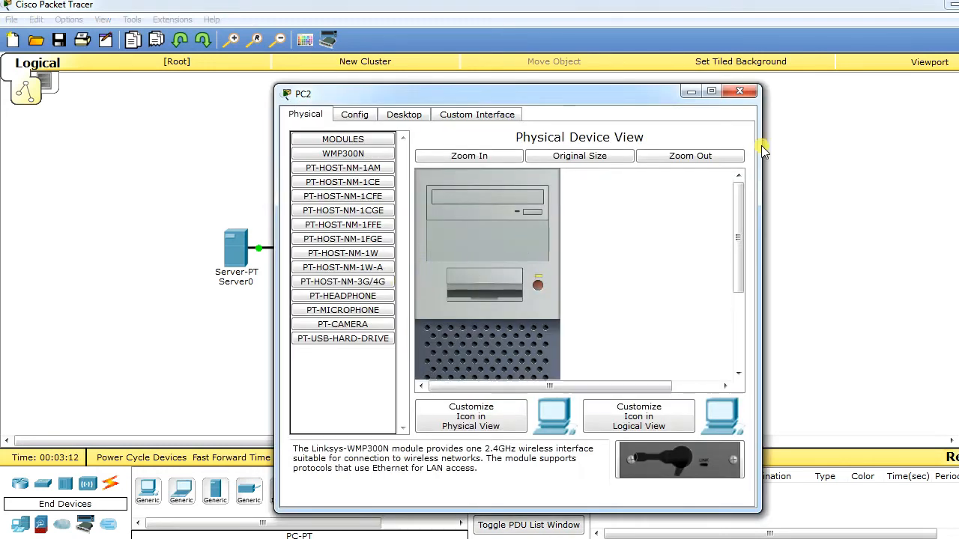
left_click(749, 88)
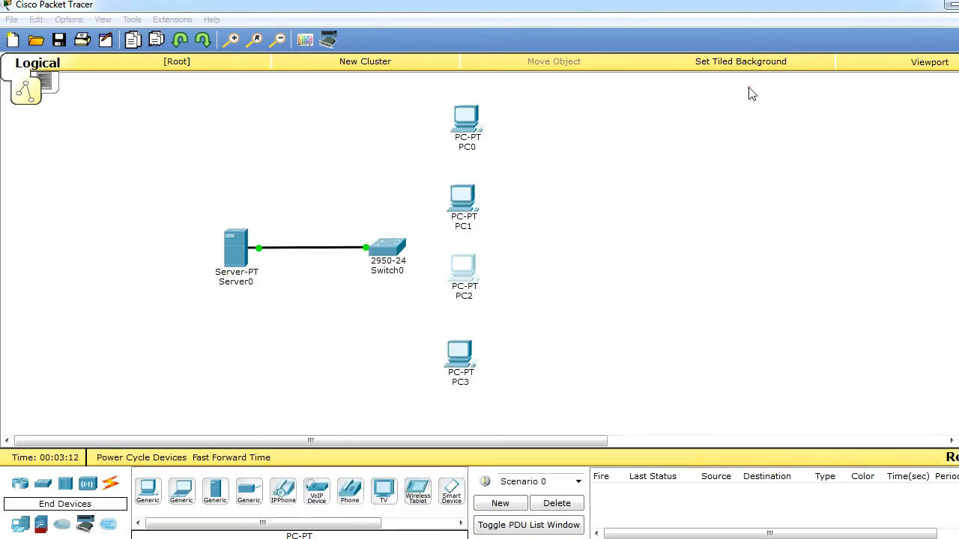
Assign Server0 the static IP address 192.168.100.1 with subnet mask 255.255.255.0, and close its configuration window.
left_click(247, 254)
left_click(236, 259)
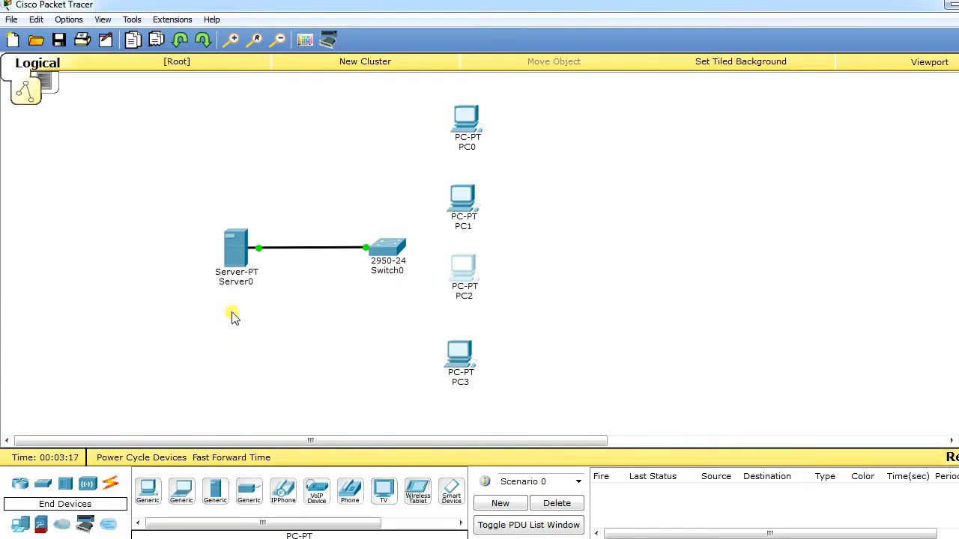
mouse_move(236, 283)
mouse_move(239, 248)
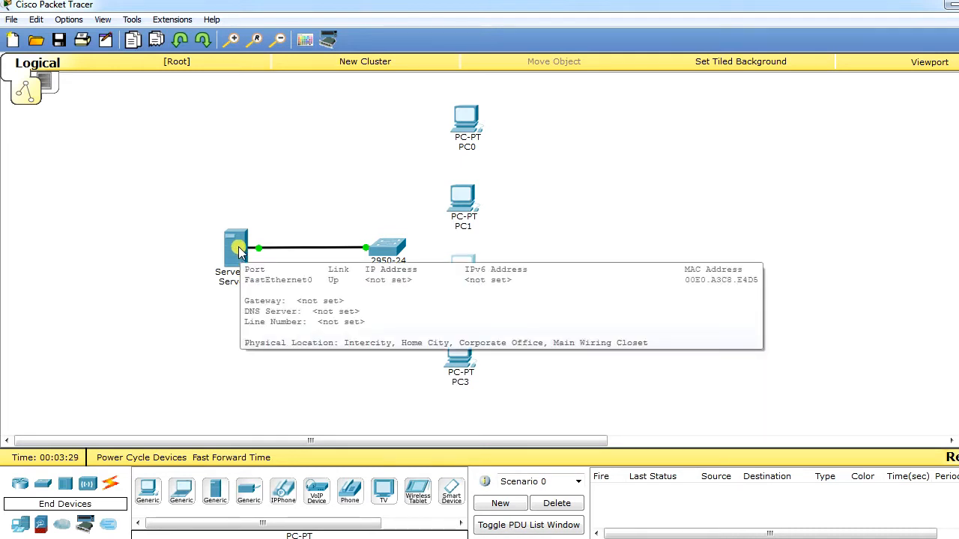
left_click(238, 247)
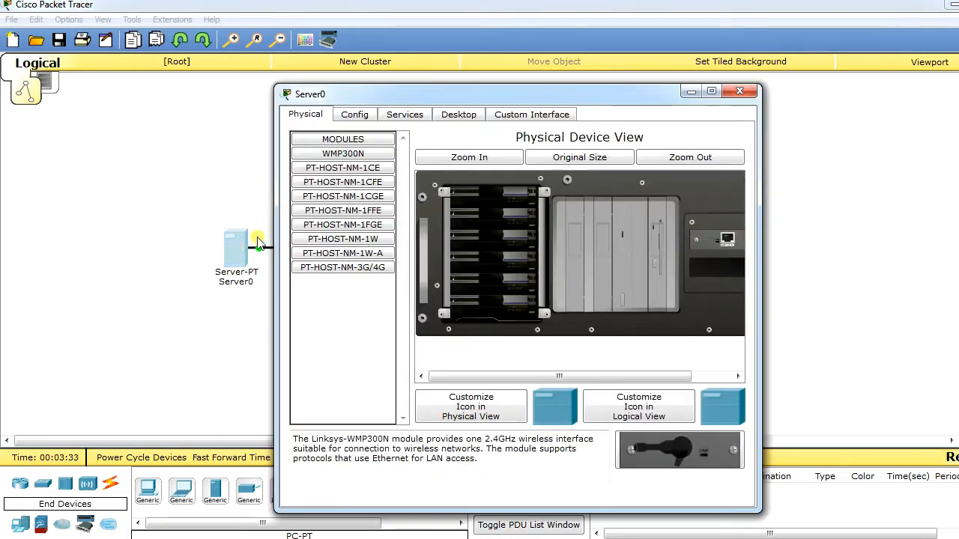
left_click(464, 116)
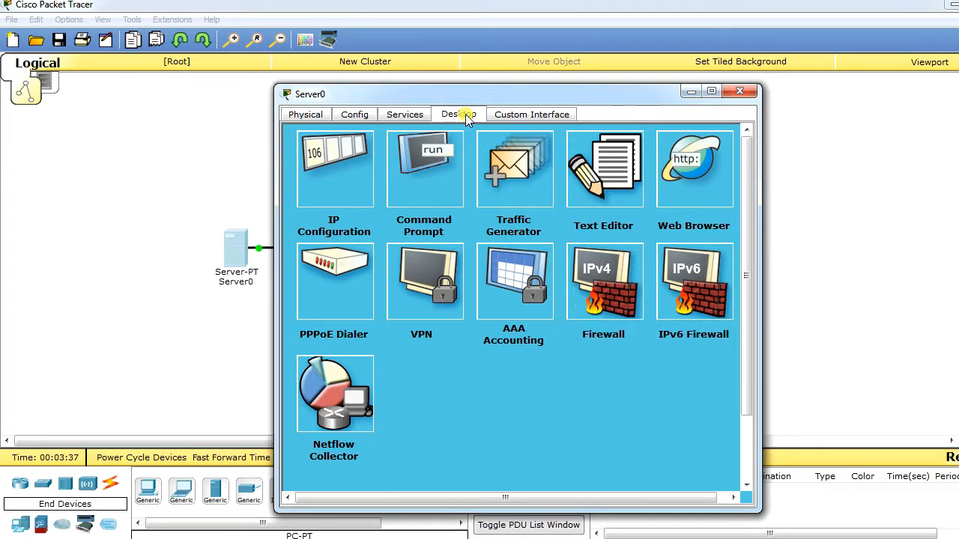
left_click(340, 168)
left_click(422, 217)
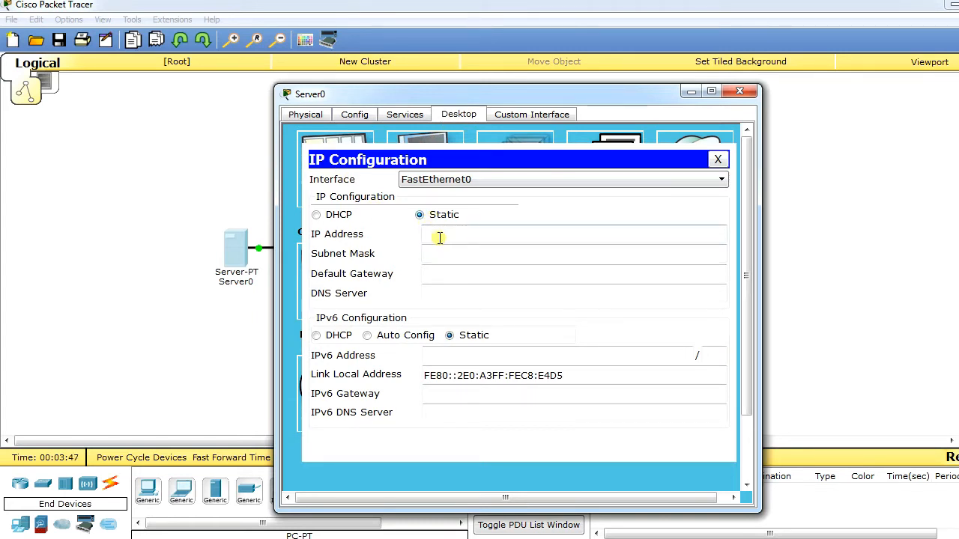
left_click(440, 238)
type("192.1")
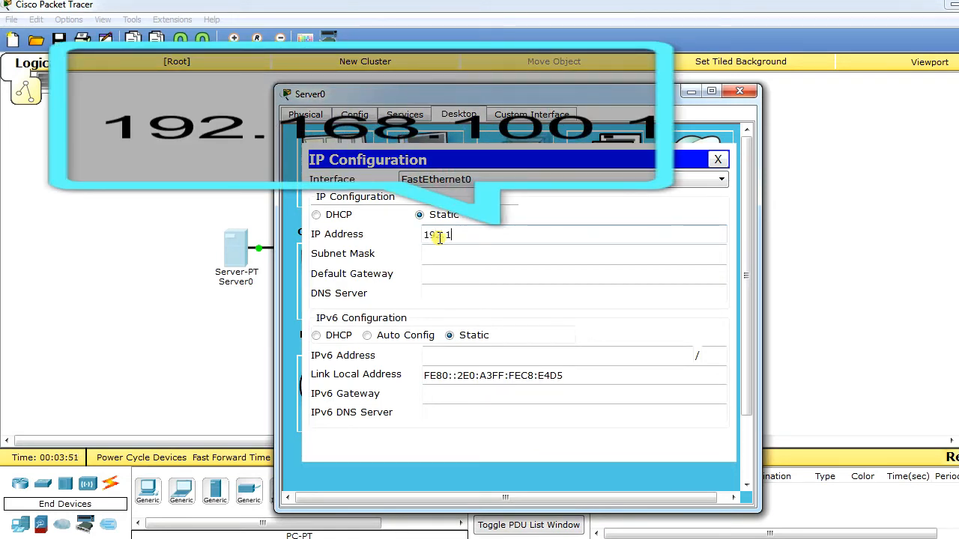
type("68.100.1")
key("Tab")
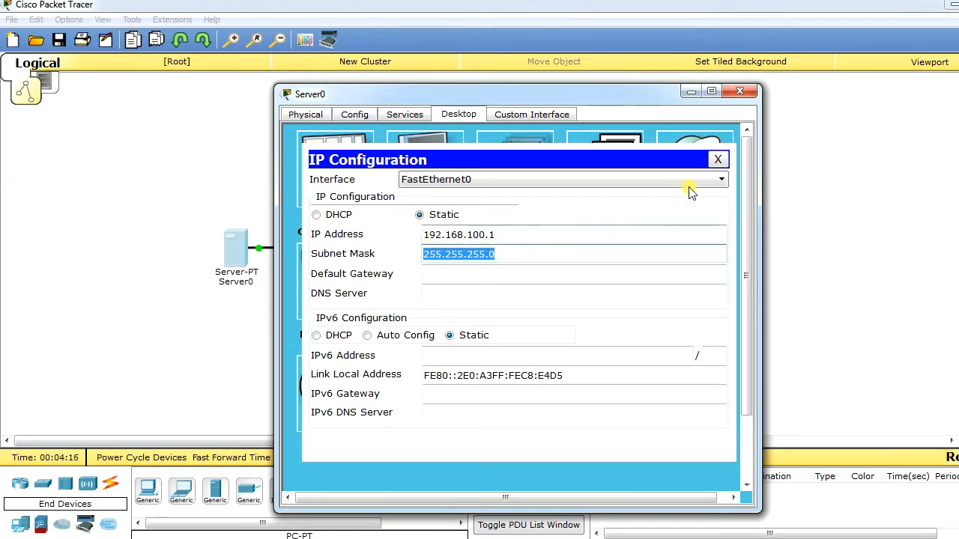
left_click(719, 161)
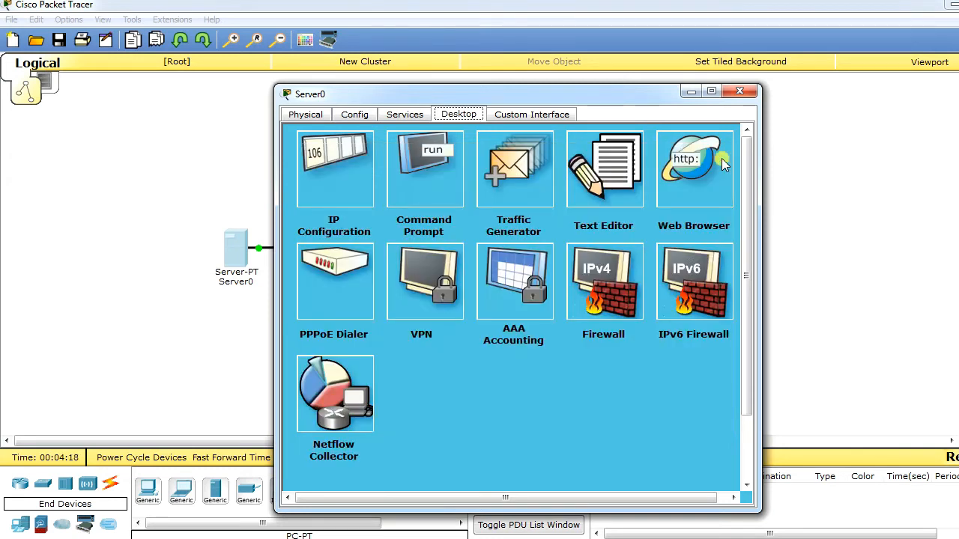
left_click(739, 91)
mouse_move(234, 269)
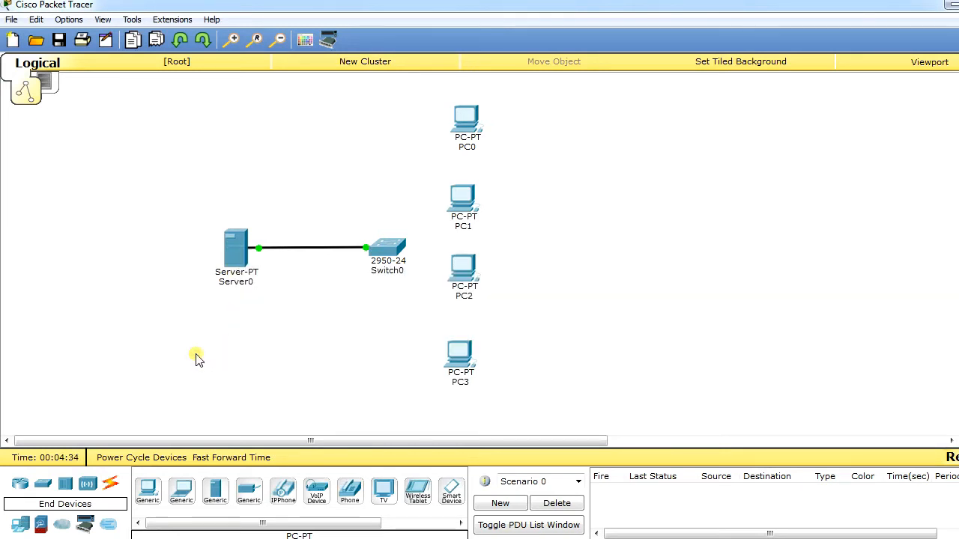
In Server0's DHCP service, set the serverPool start IP address to 192.168.100.101.
left_click(234, 255)
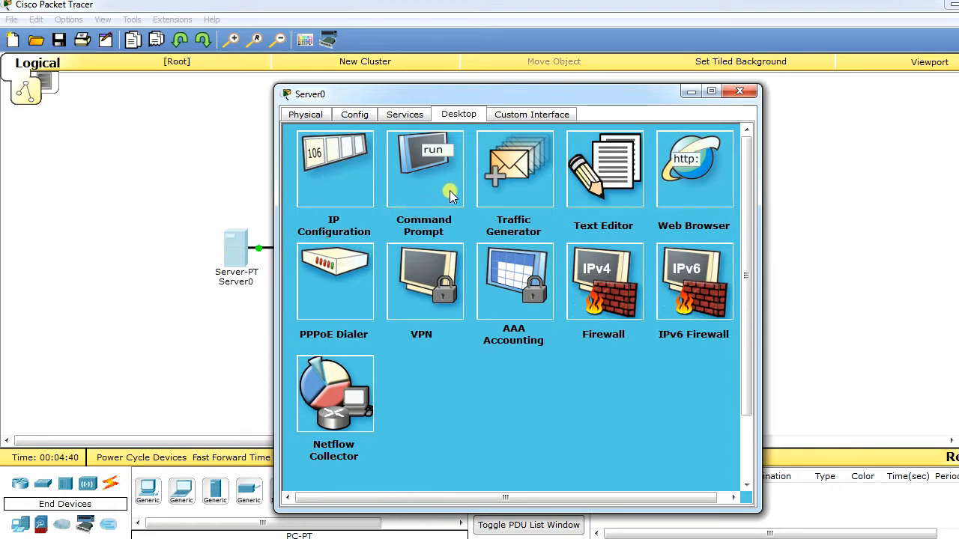
left_click(417, 117)
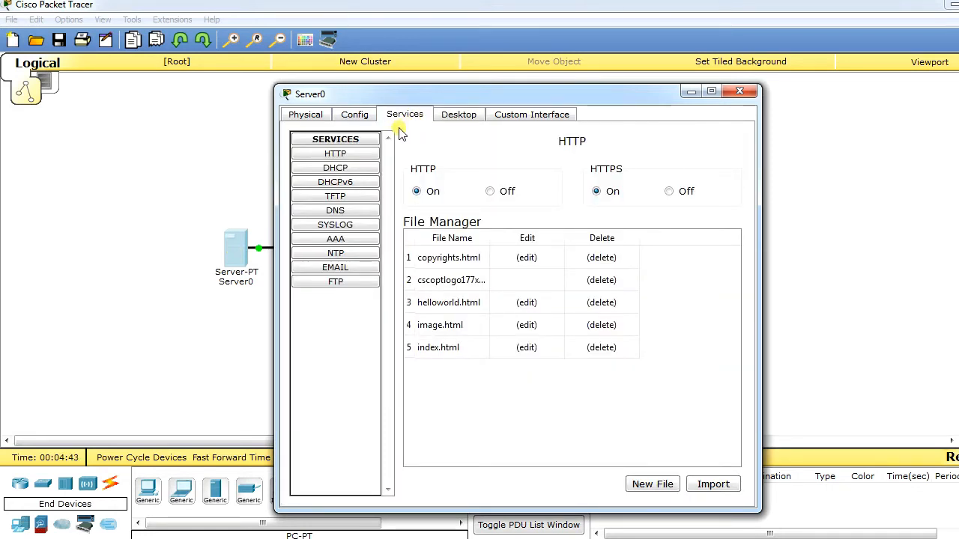
left_click(338, 170)
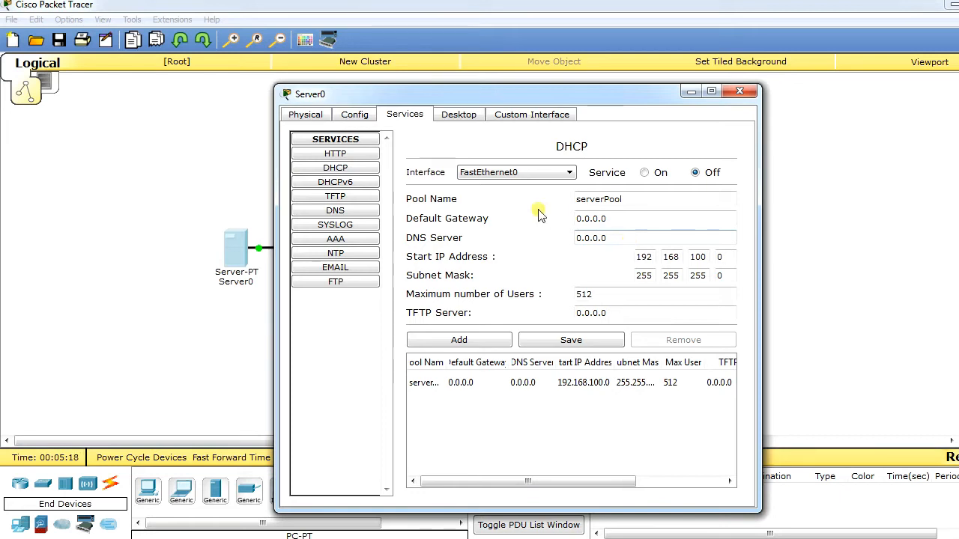
left_click(632, 217)
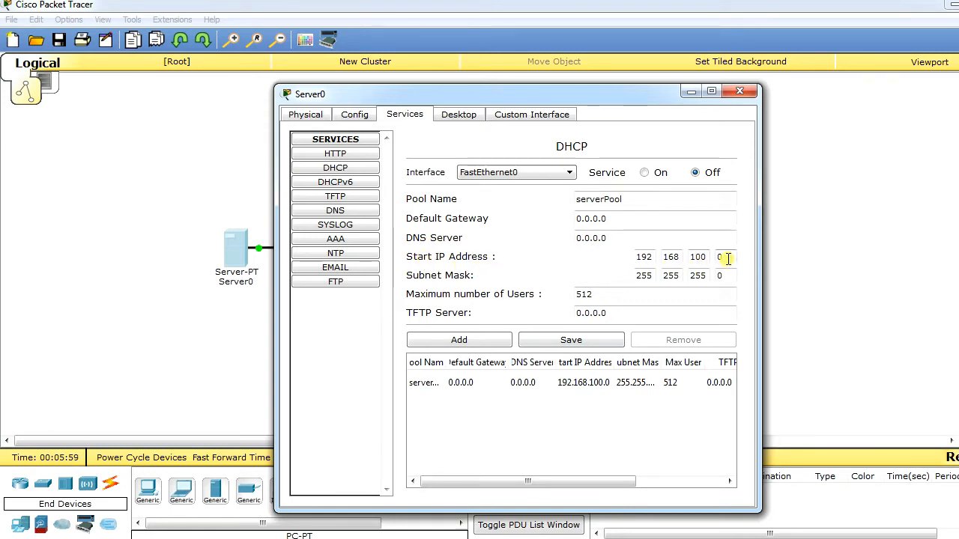
key("BackSpace")
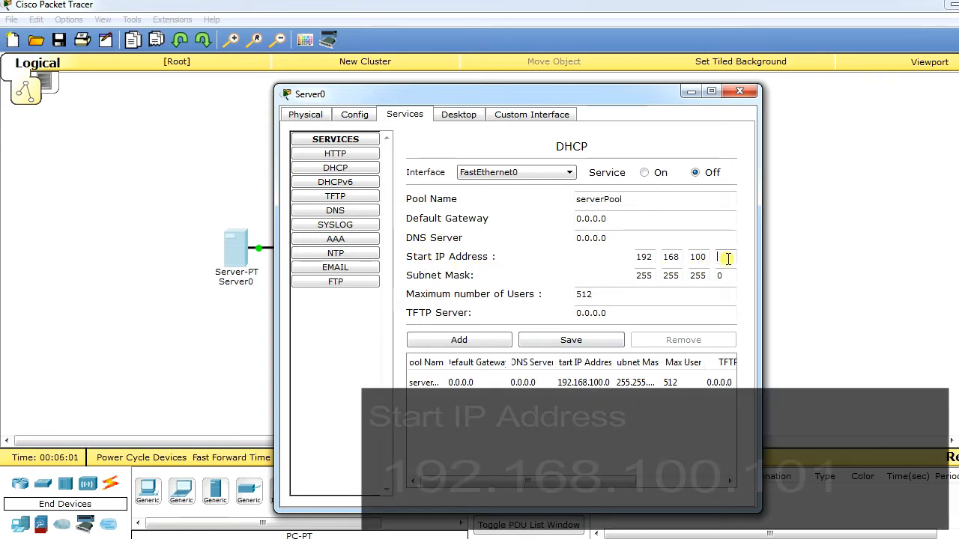
type("10")
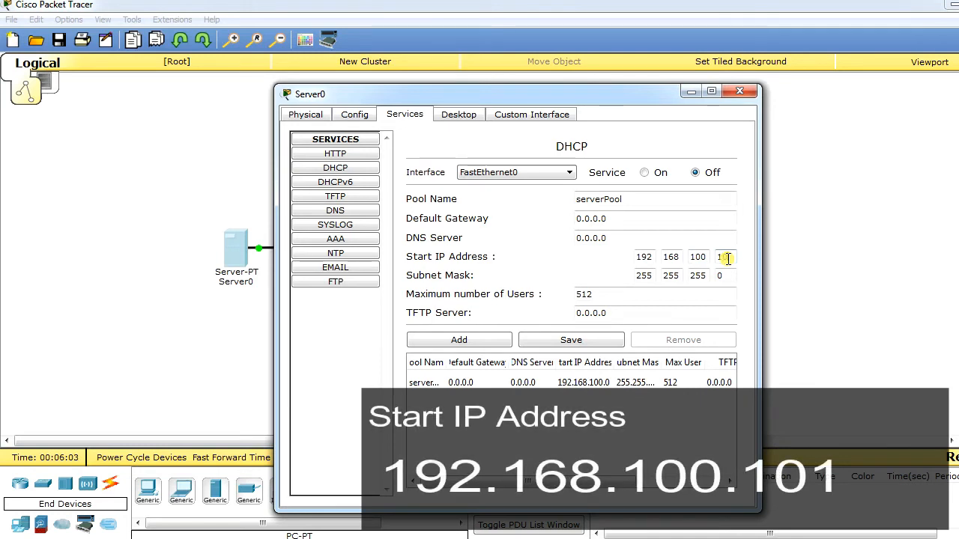
type("1")
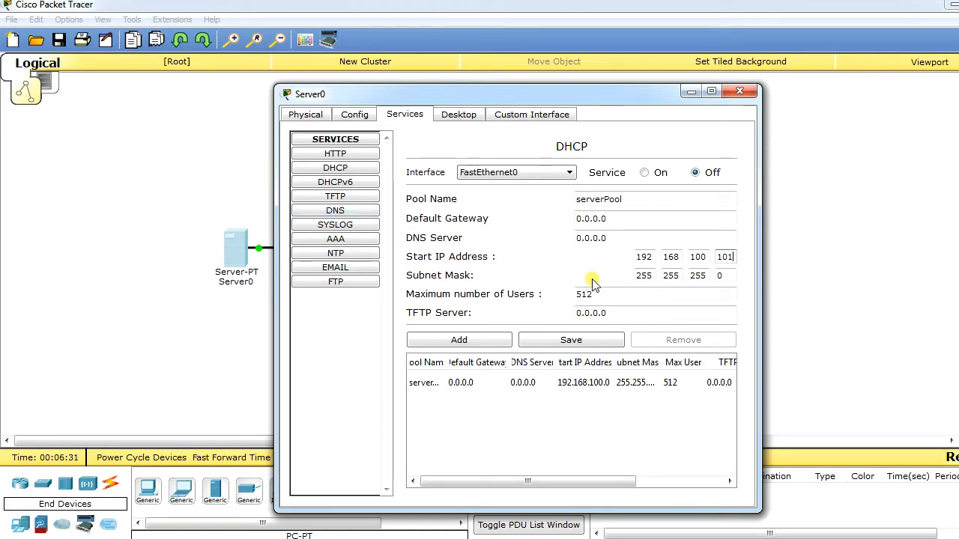
key("Tab")
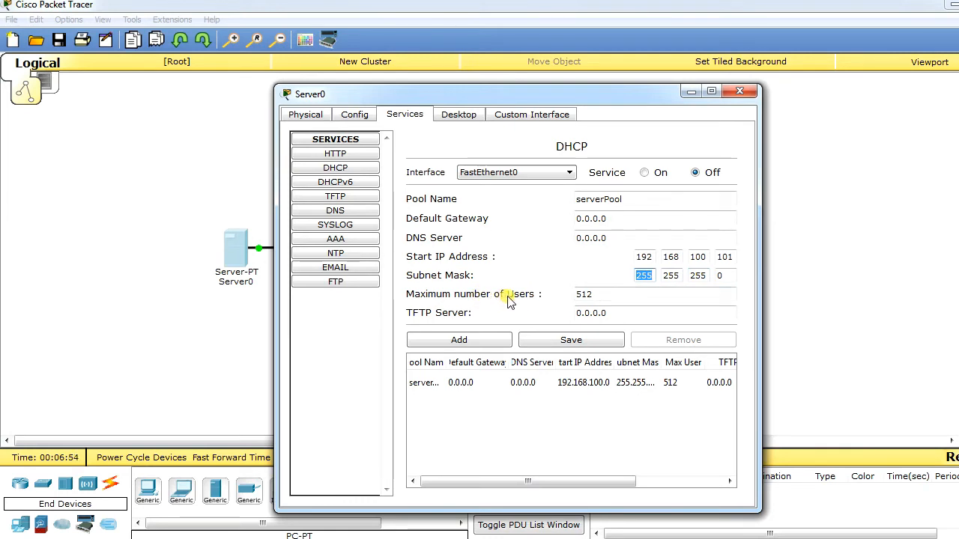
Set the DHCP pool's maximum number of users to 100, and save the pool with the DHCP service turned on.
left_click(655, 295)
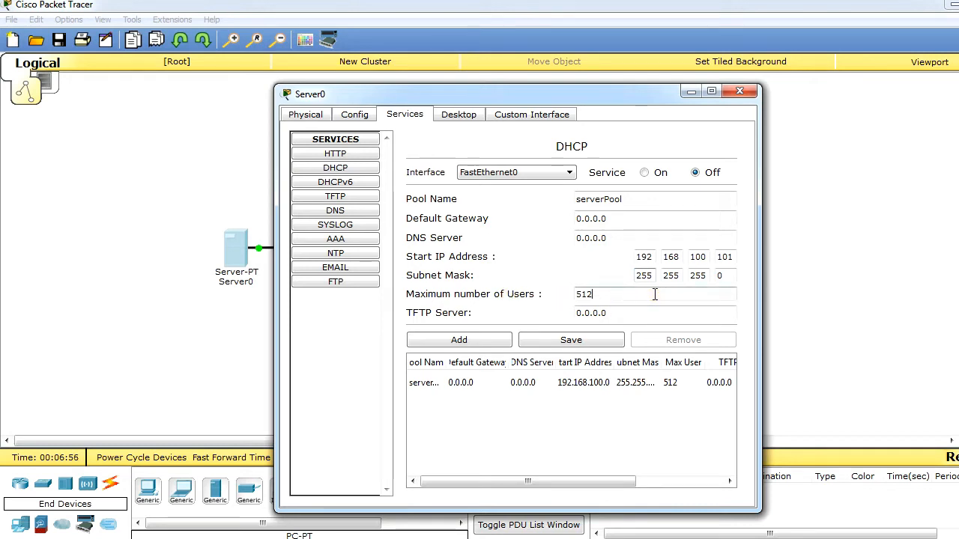
left_click_drag(655, 294, 539, 299)
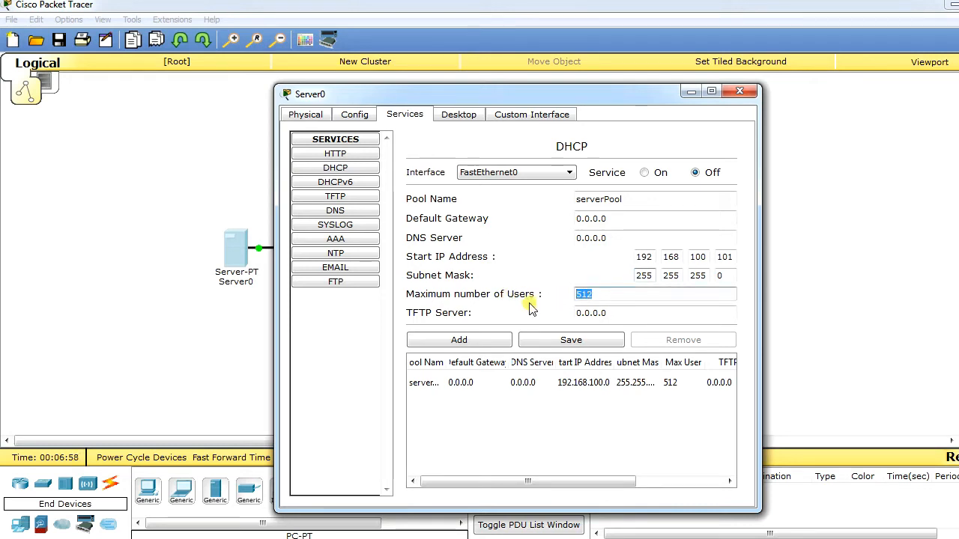
type("2")
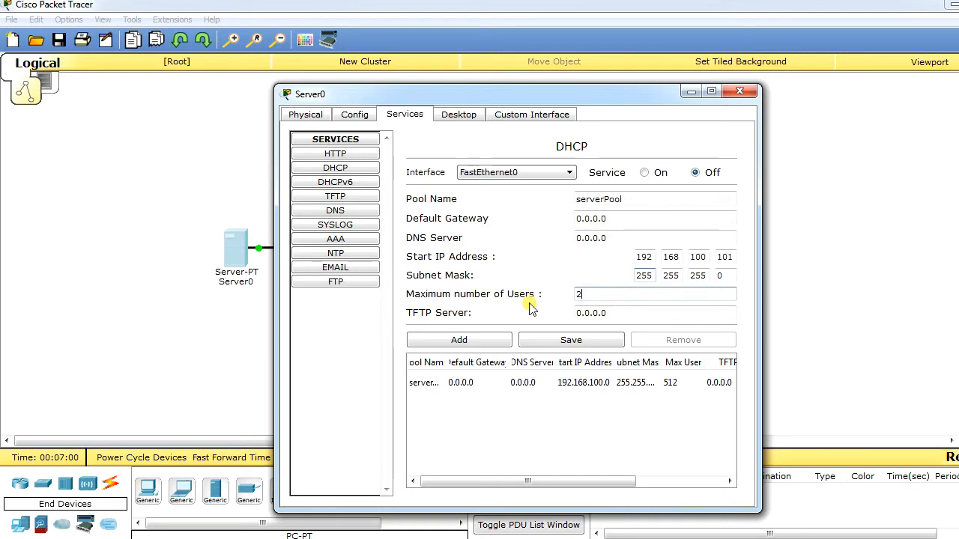
type("54")
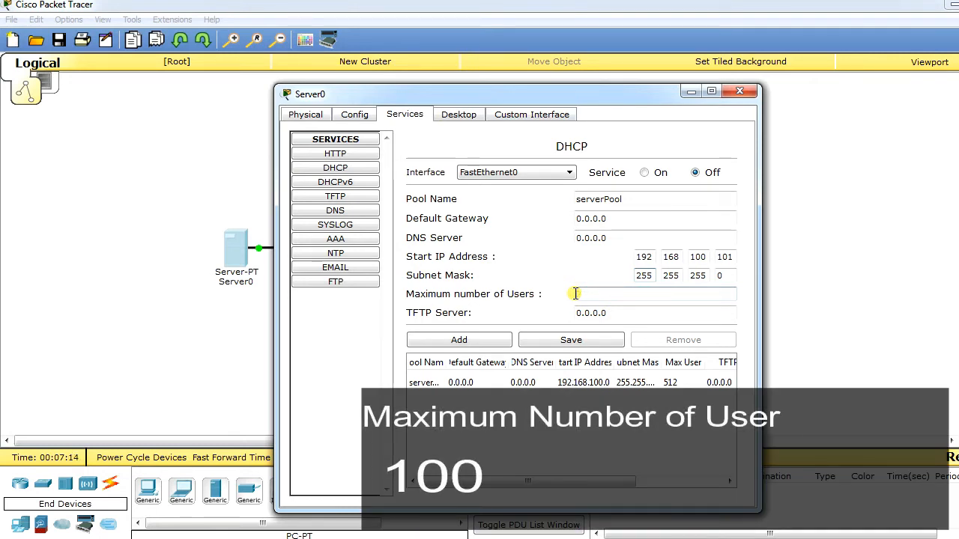
type("00")
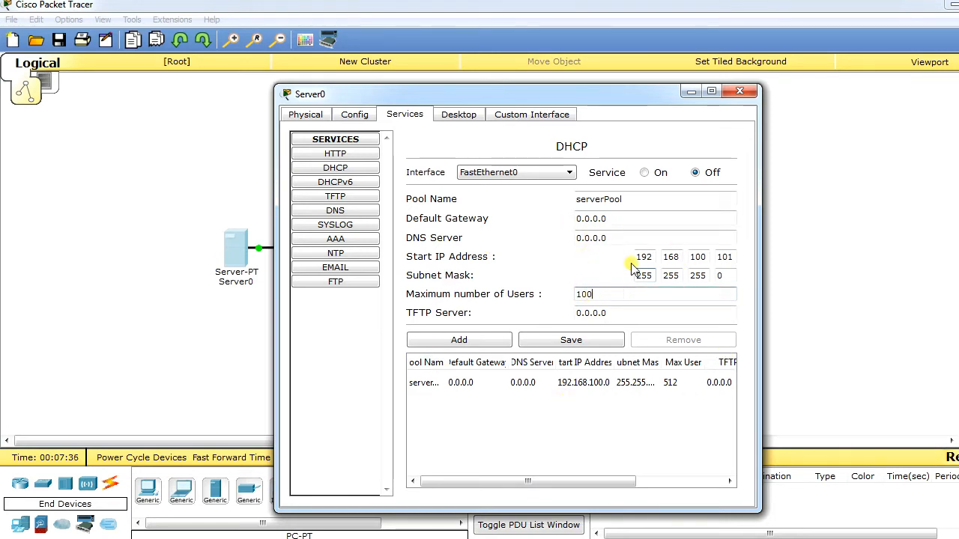
left_click(654, 175)
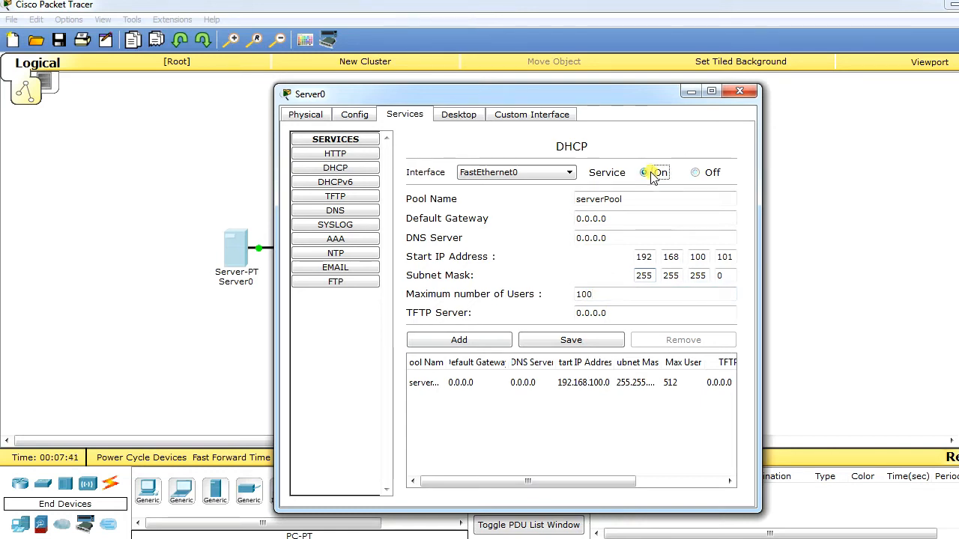
left_click(570, 341)
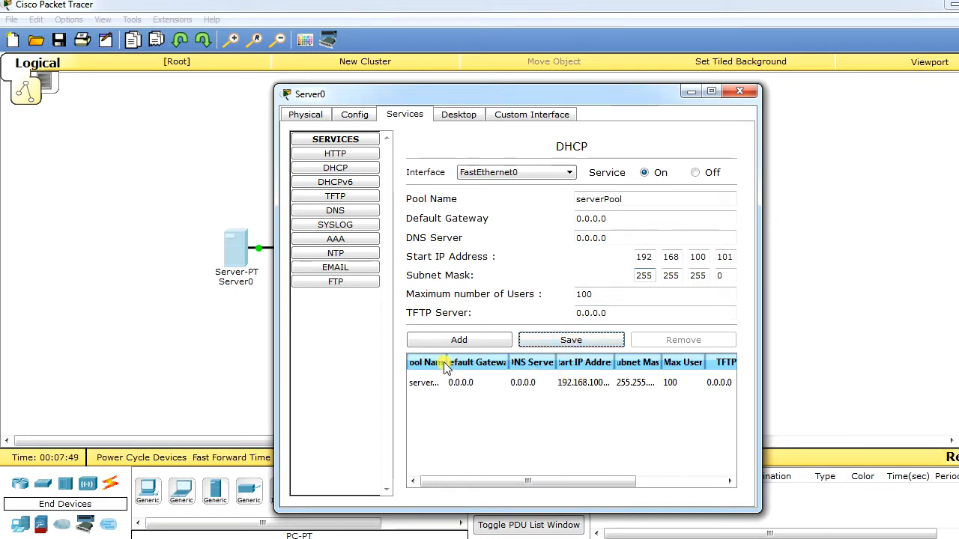
Widen the pool table's Pool Name and Start IP Address columns to check the saved entry, and close Server0's window.
left_click_drag(444, 367, 456, 365)
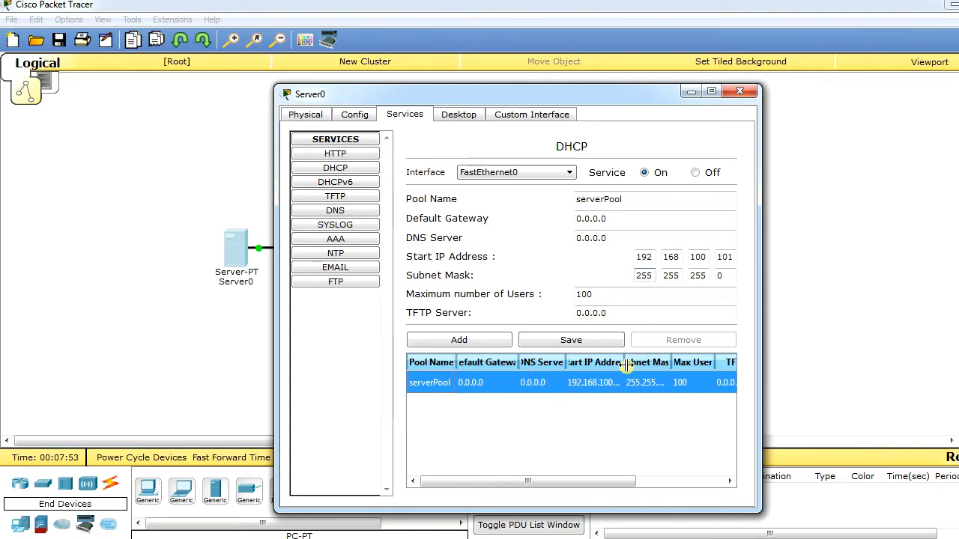
left_click_drag(625, 365, 652, 363)
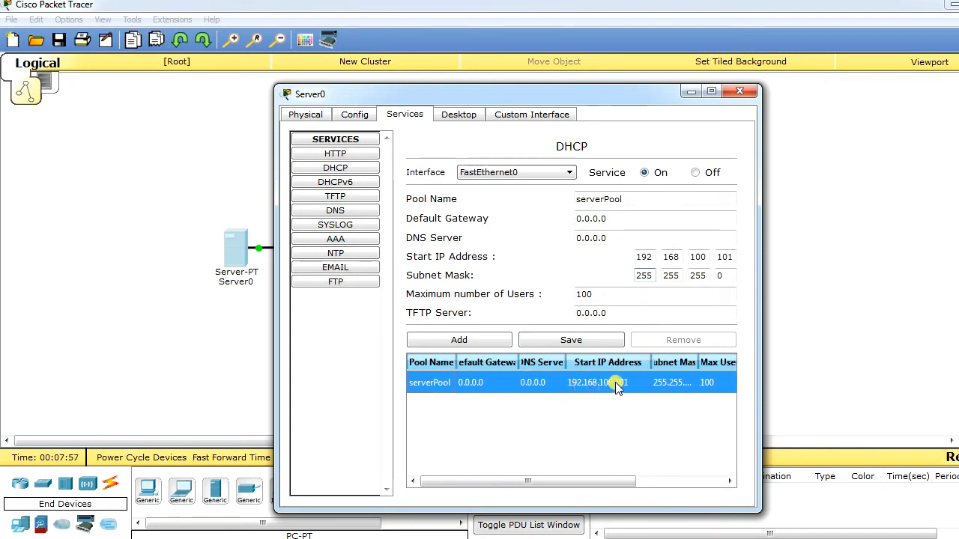
left_click(740, 91)
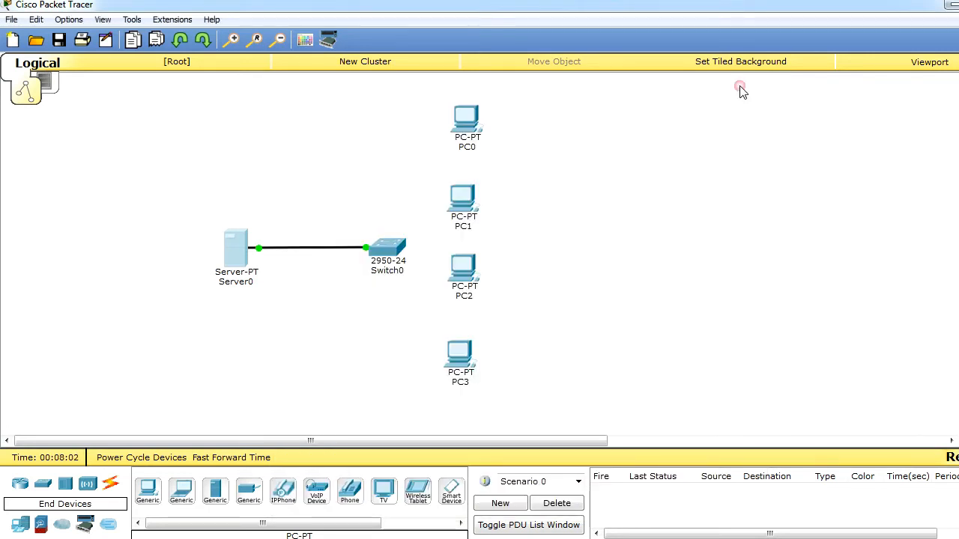
Connect PC0's FastEthernet0 to Switch0's FastEthernet0/1 with a copper straight-through cable.
left_click(110, 487)
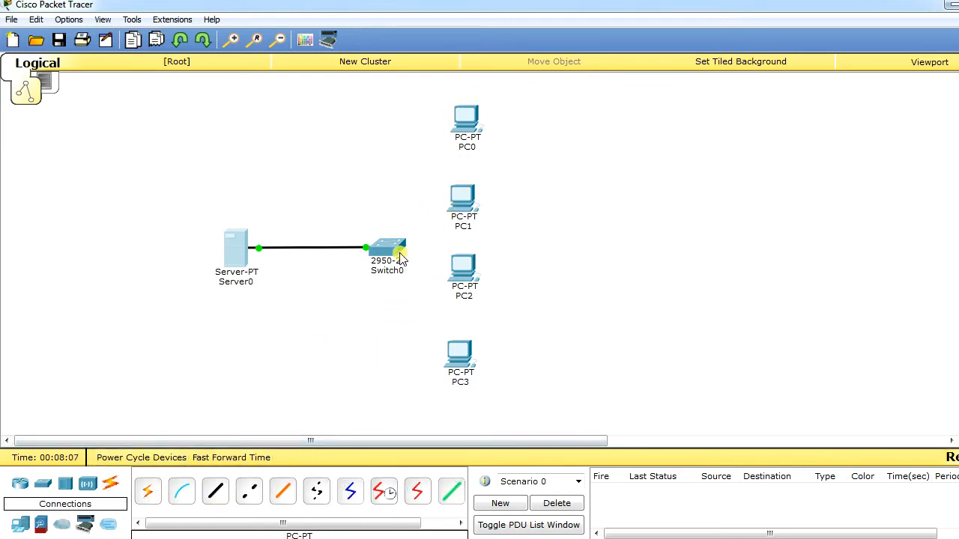
left_click(215, 491)
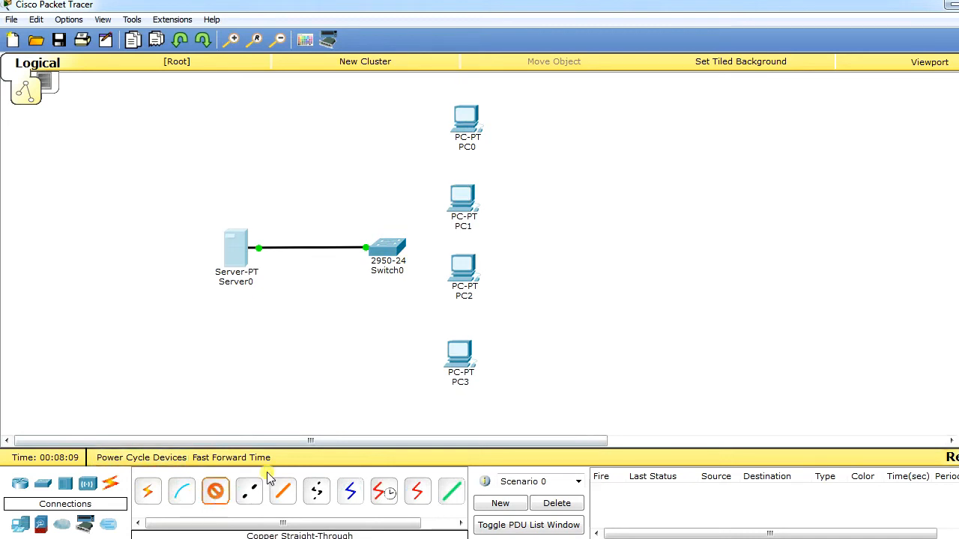
left_click(466, 125)
left_click(480, 149)
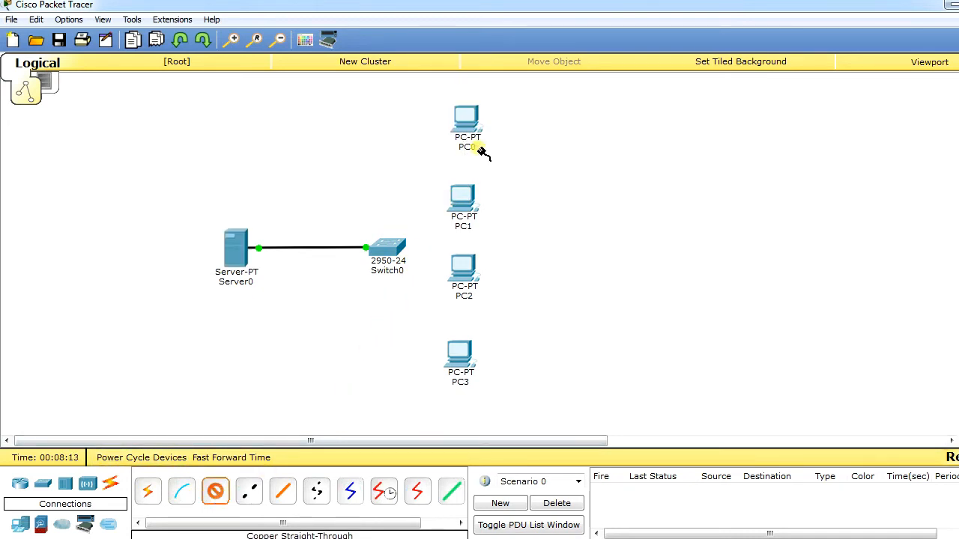
left_click(387, 252)
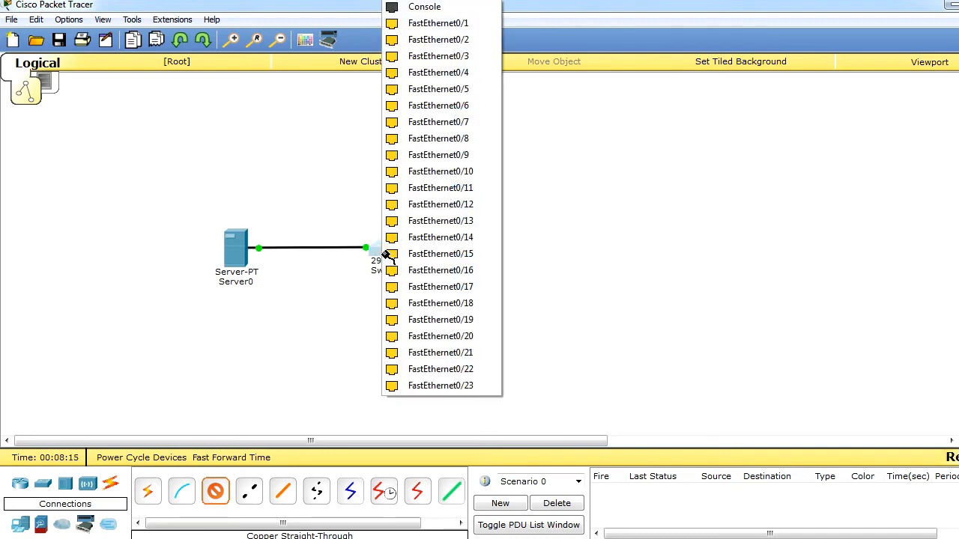
left_click(459, 24)
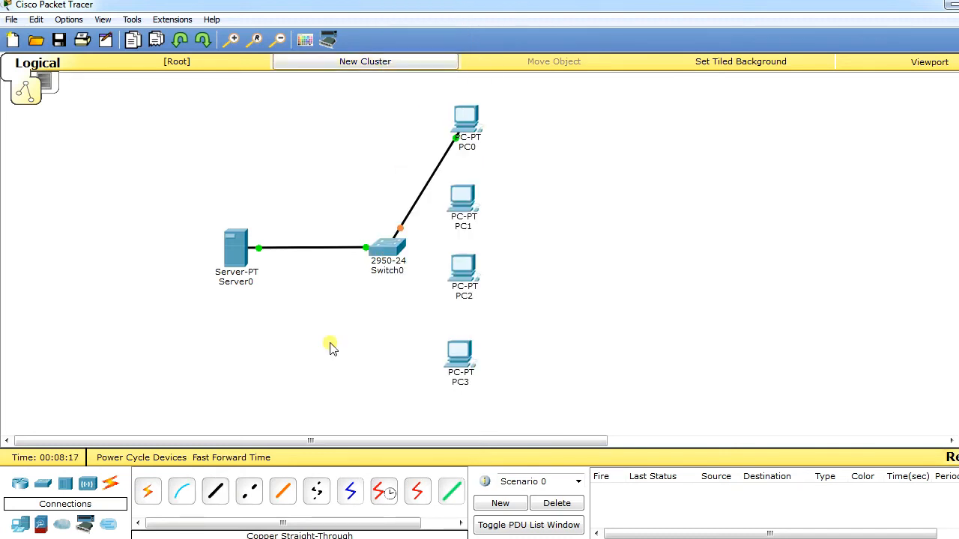
Connect PC1's FastEthernet0 to Switch0's FastEthernet0/2 with a copper straight-through cable.
left_click(215, 491)
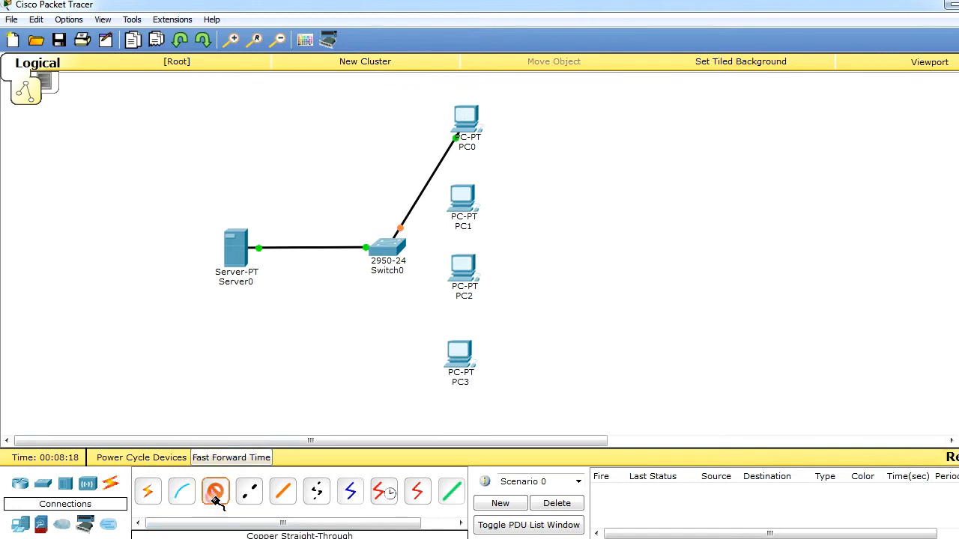
left_click(465, 196)
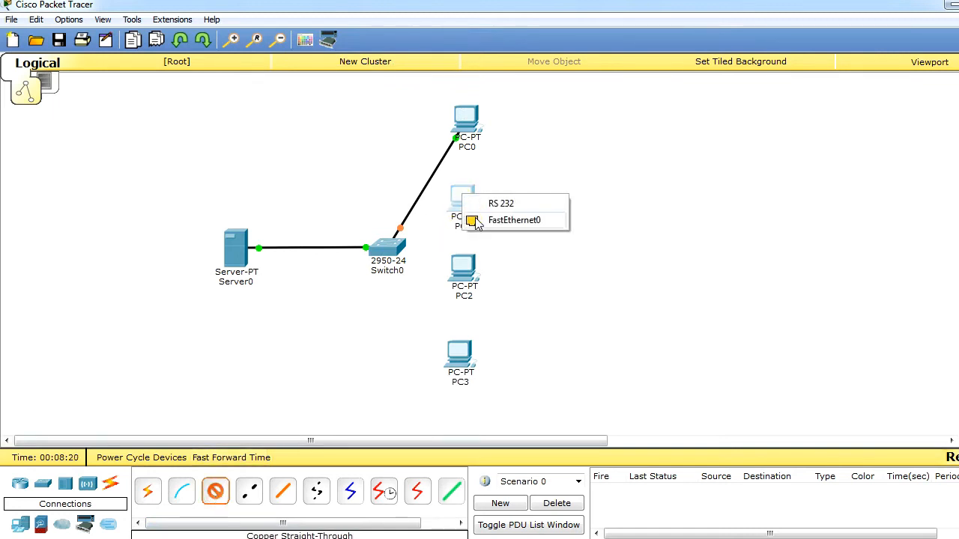
left_click(475, 220)
left_click(395, 253)
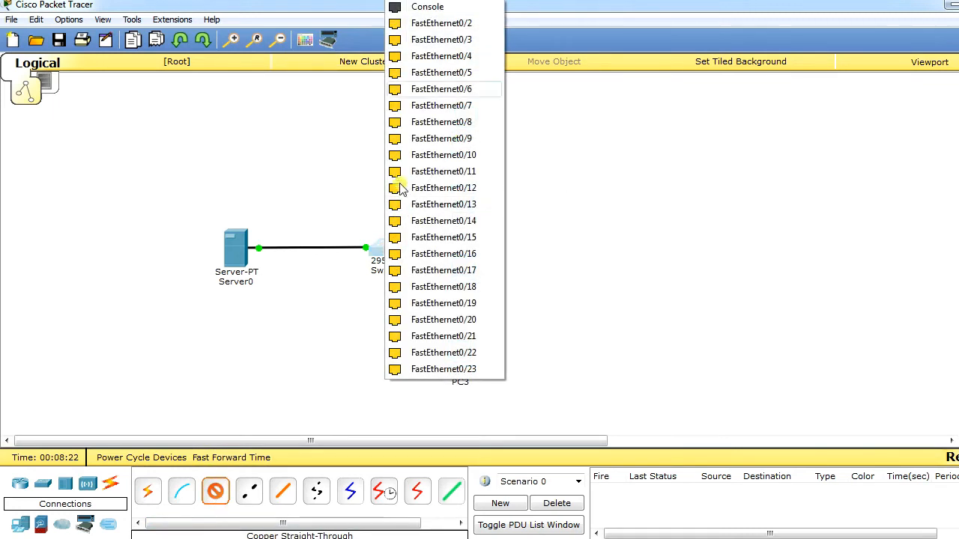
left_click(438, 23)
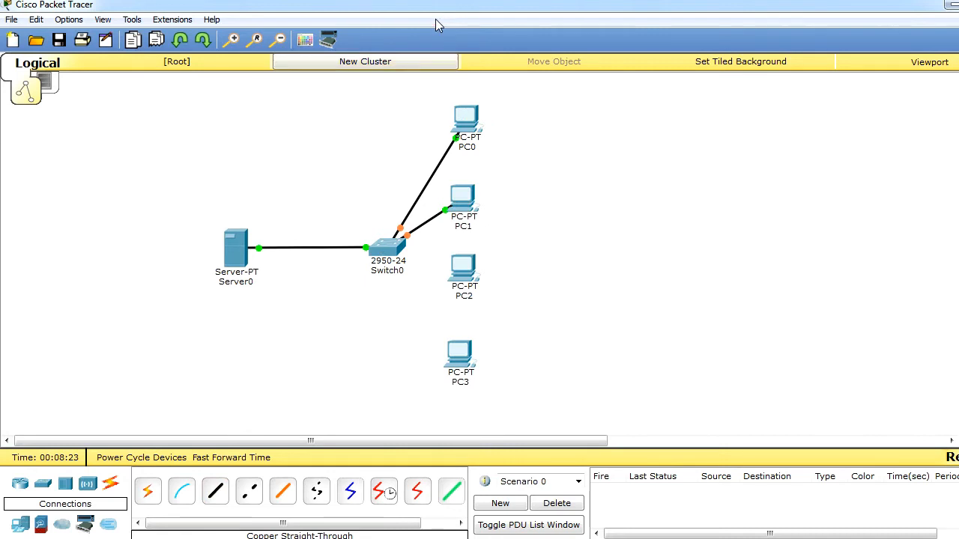
Connect PC2's FastEthernet0 to Switch0's FastEthernet0/3 with a copper straight-through cable.
left_click(215, 491)
left_click(472, 272)
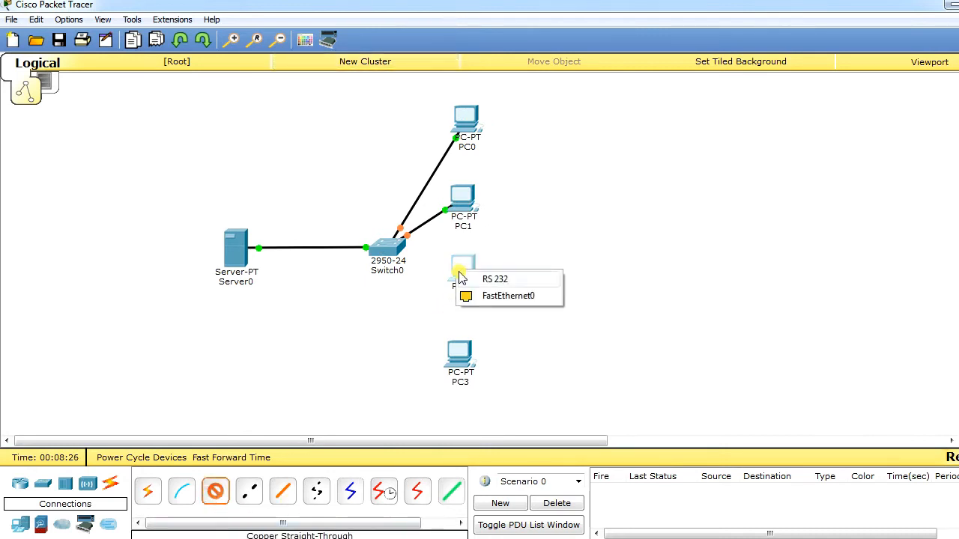
left_click(503, 295)
left_click(403, 258)
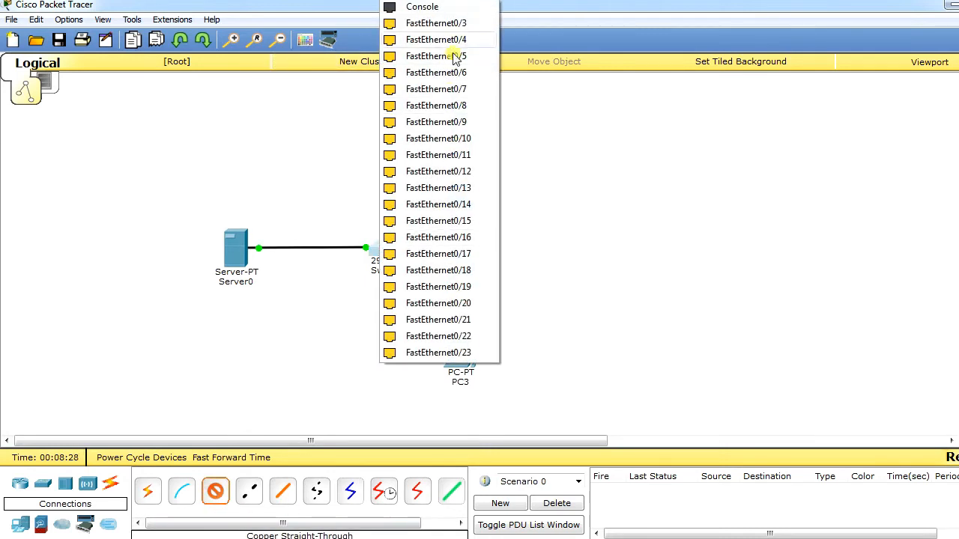
left_click(454, 22)
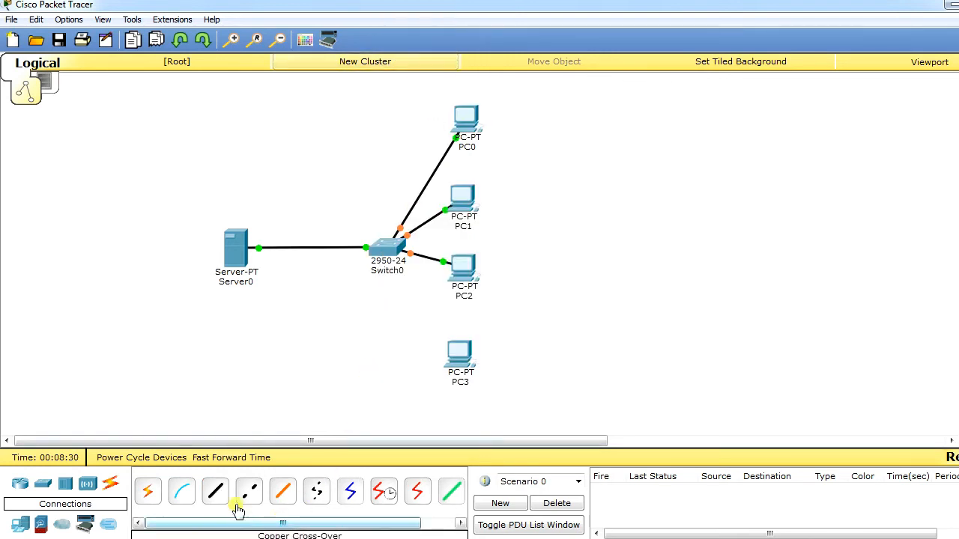
Connect PC3's FastEthernet0 to Switch0's FastEthernet0/4 with a copper straight-through cable.
left_click(215, 493)
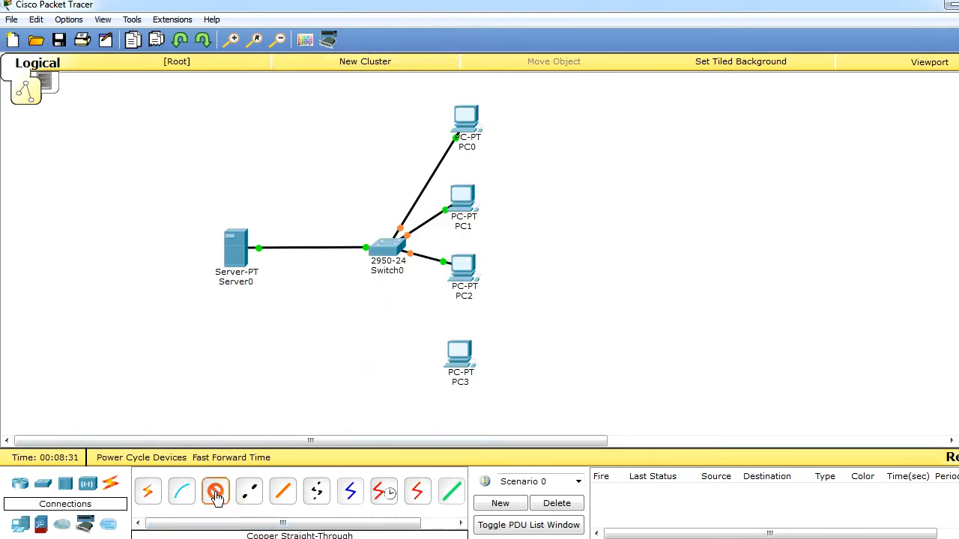
left_click(459, 364)
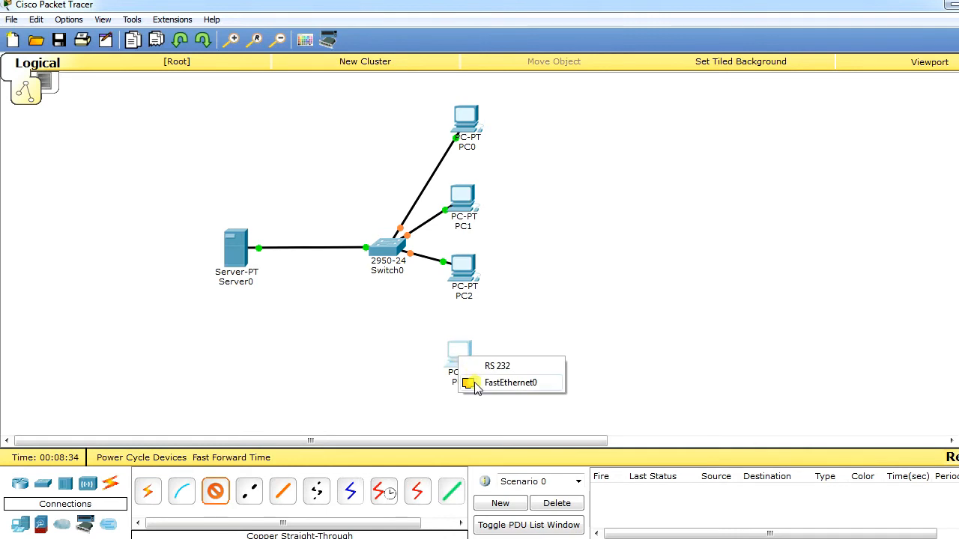
left_click(477, 385)
left_click(387, 248)
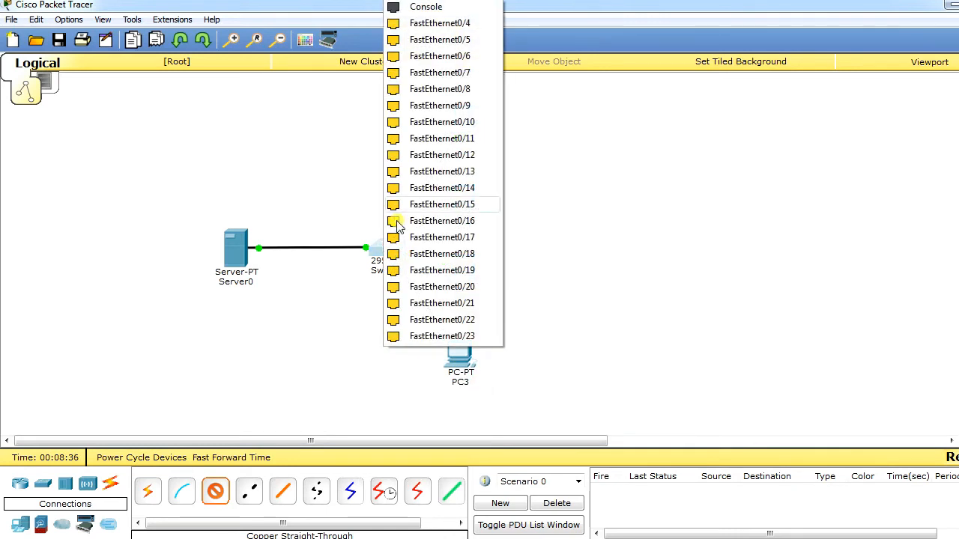
left_click(439, 24)
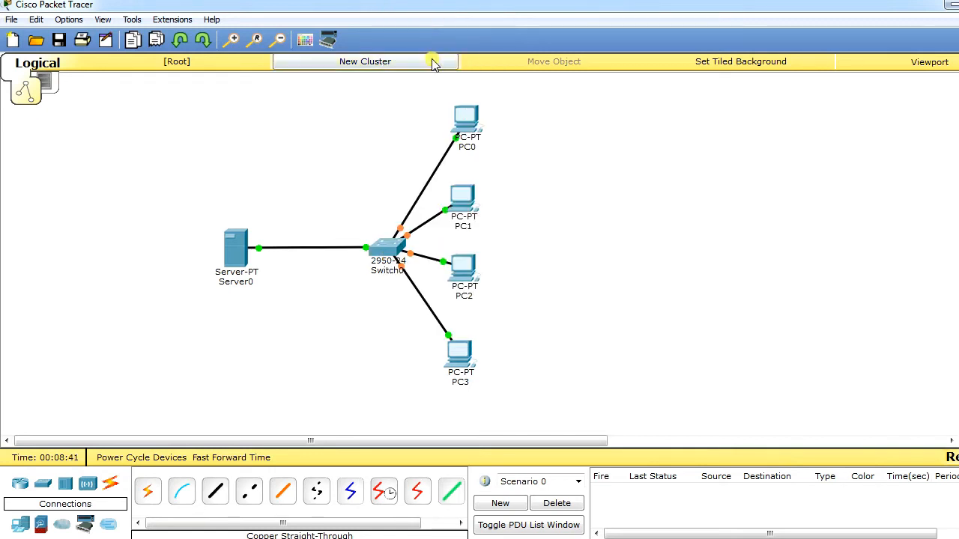
left_click(467, 367)
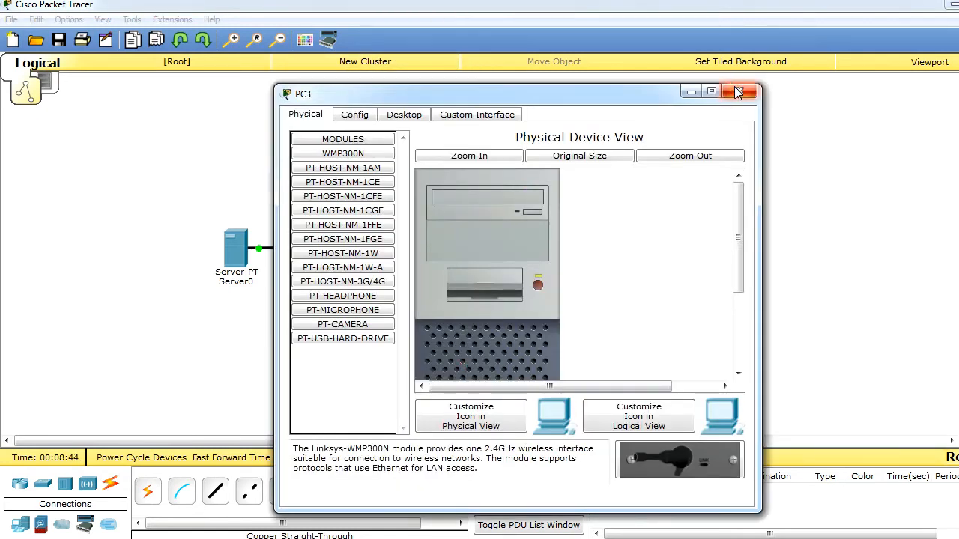
left_click(738, 91)
Set PC0's IP configuration to DHCP so it requests its address from the server, and close its window.
mouse_move(466, 124)
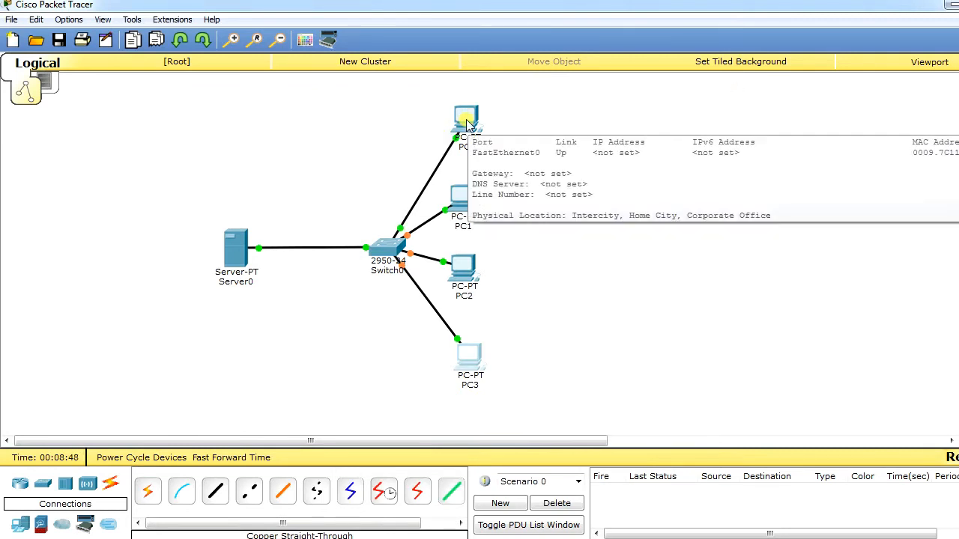
left_click(466, 124)
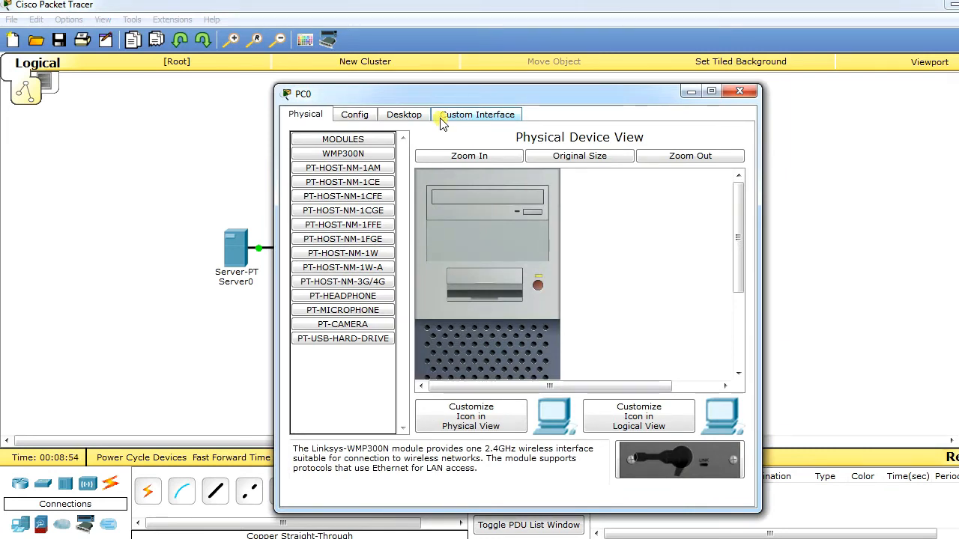
left_click(415, 115)
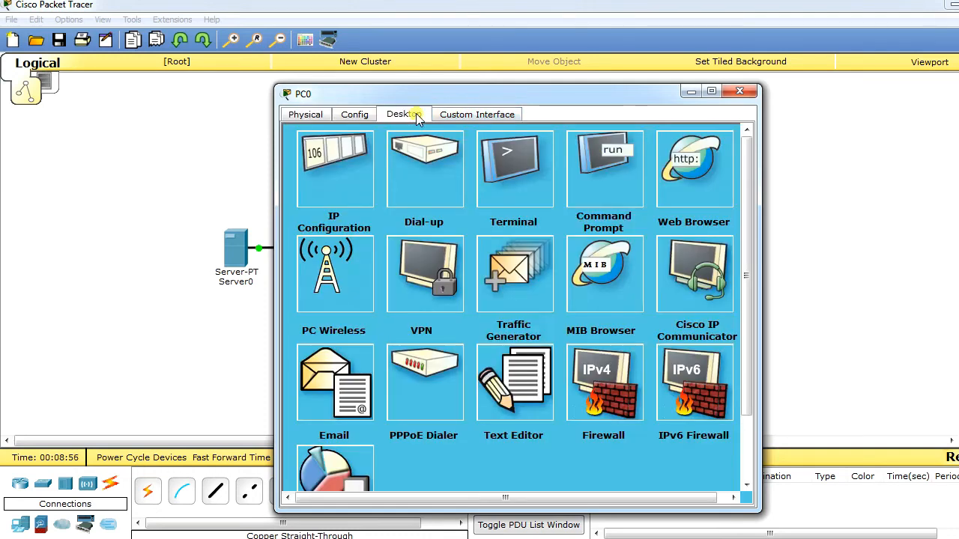
left_click(355, 155)
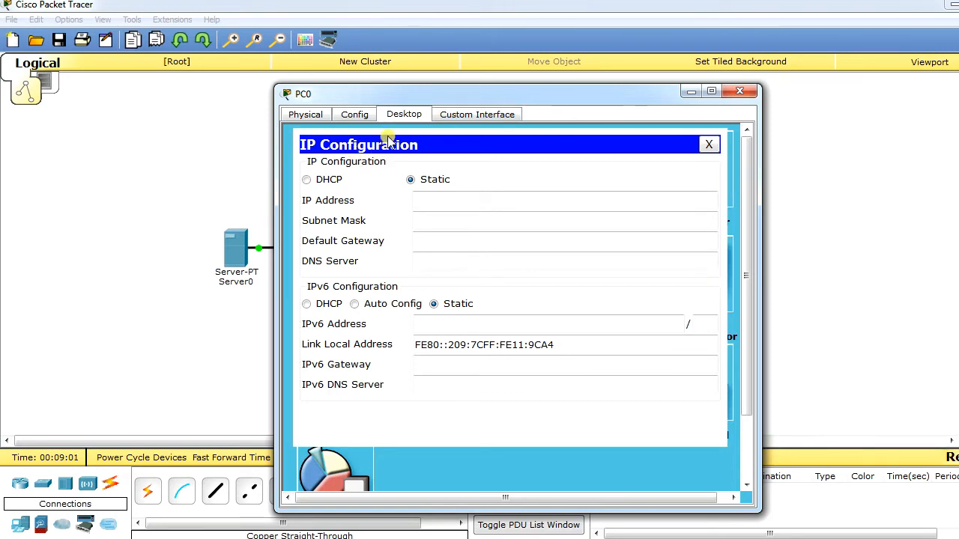
left_click(307, 180)
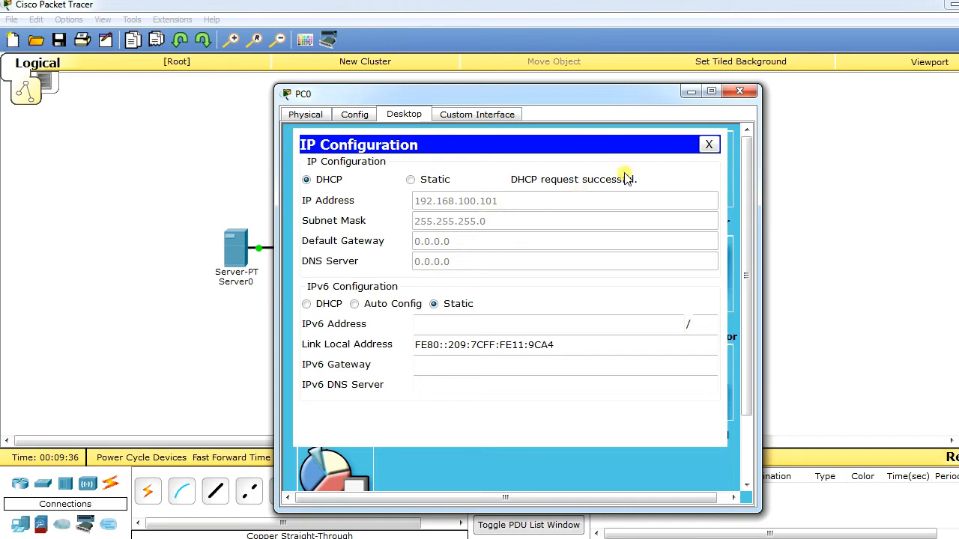
left_click(750, 93)
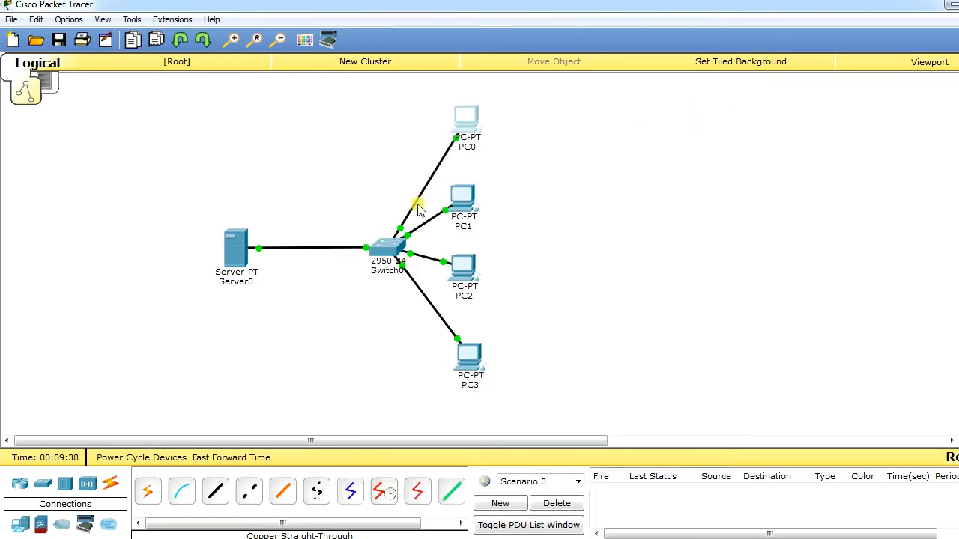
Set PC1's IP configuration to DHCP and close its window once the request is done.
mouse_move(467, 205)
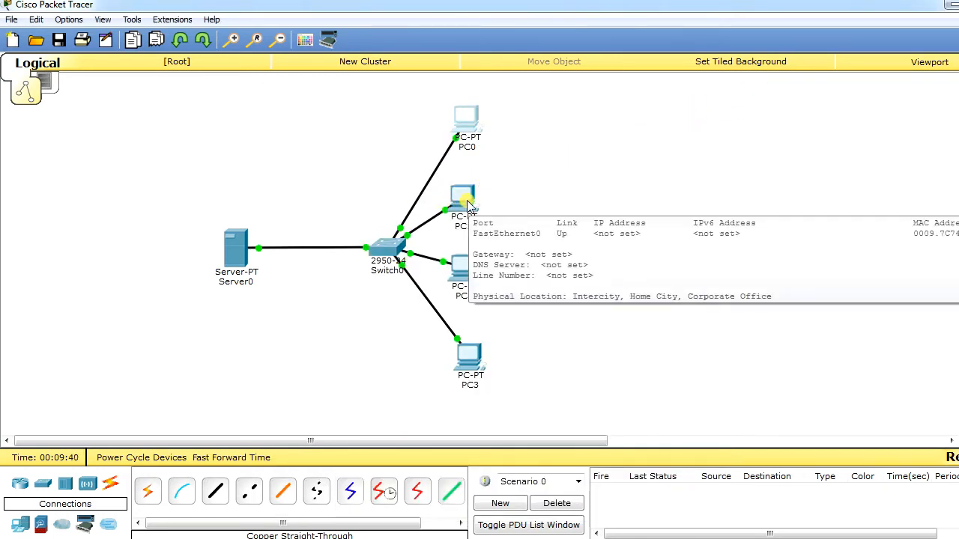
left_click(464, 198)
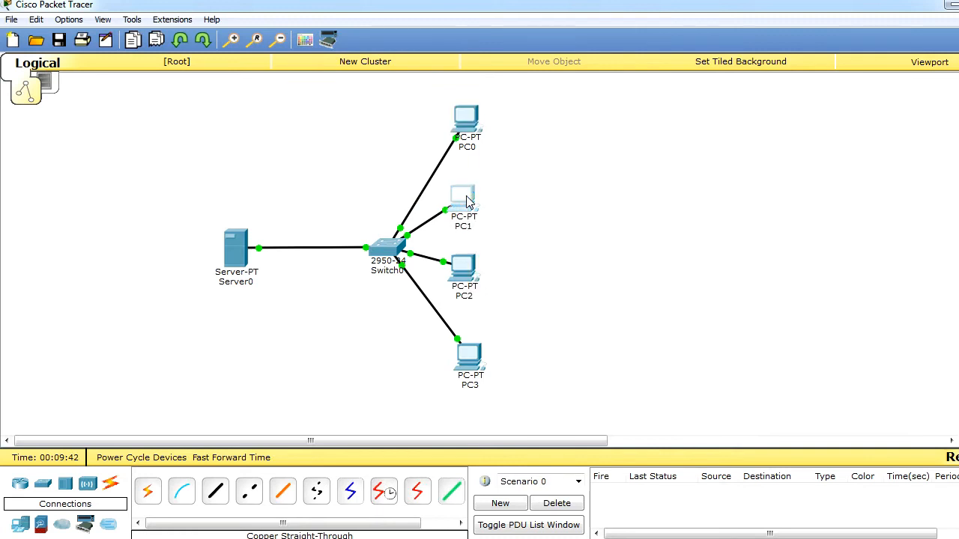
left_click(404, 114)
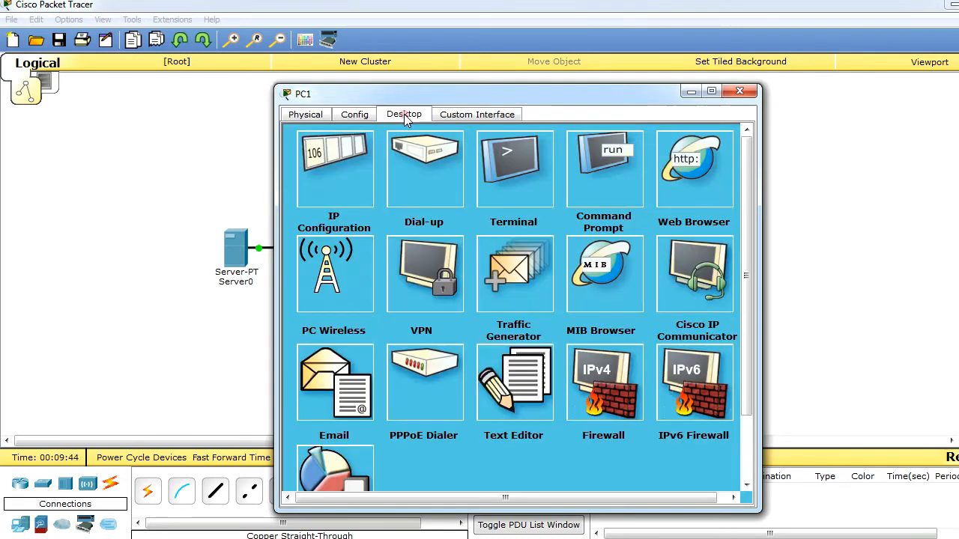
left_click(339, 168)
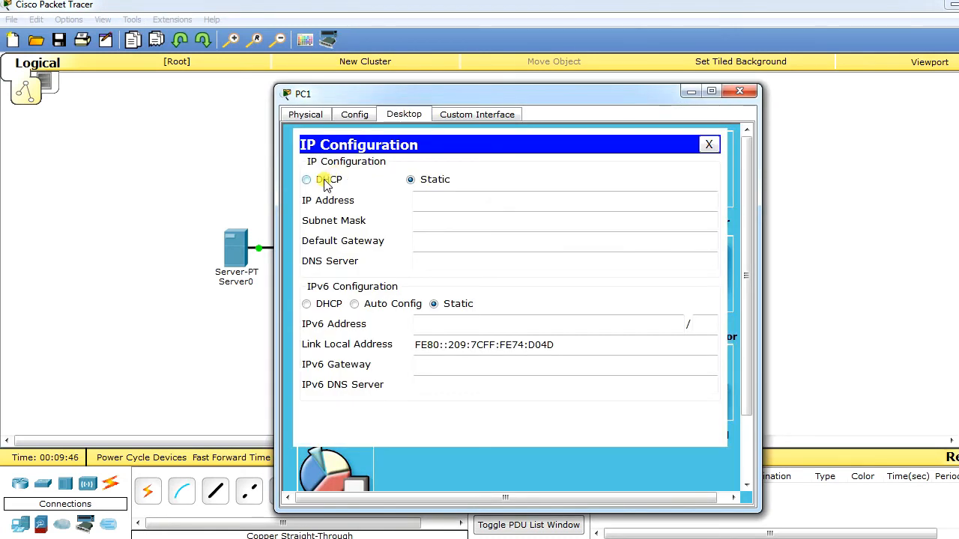
left_click(306, 180)
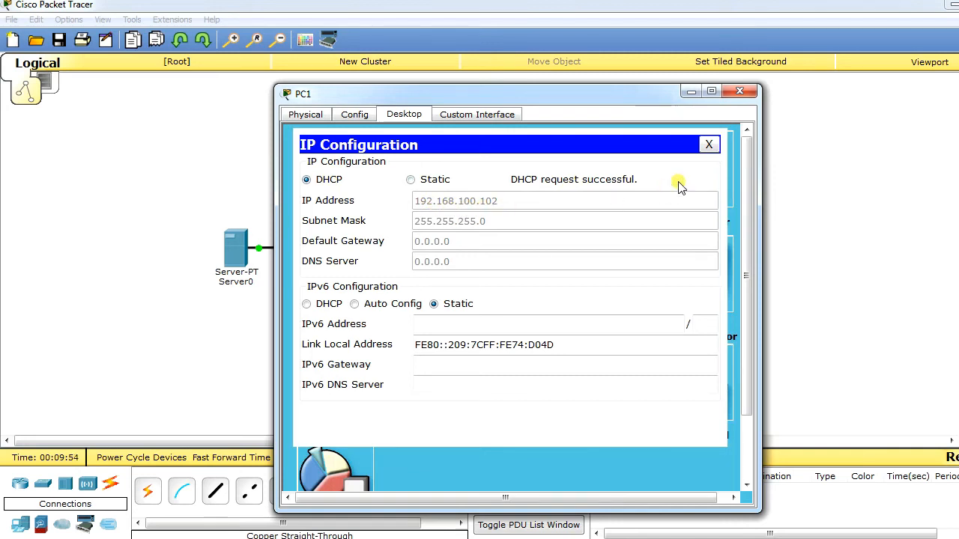
left_click(739, 91)
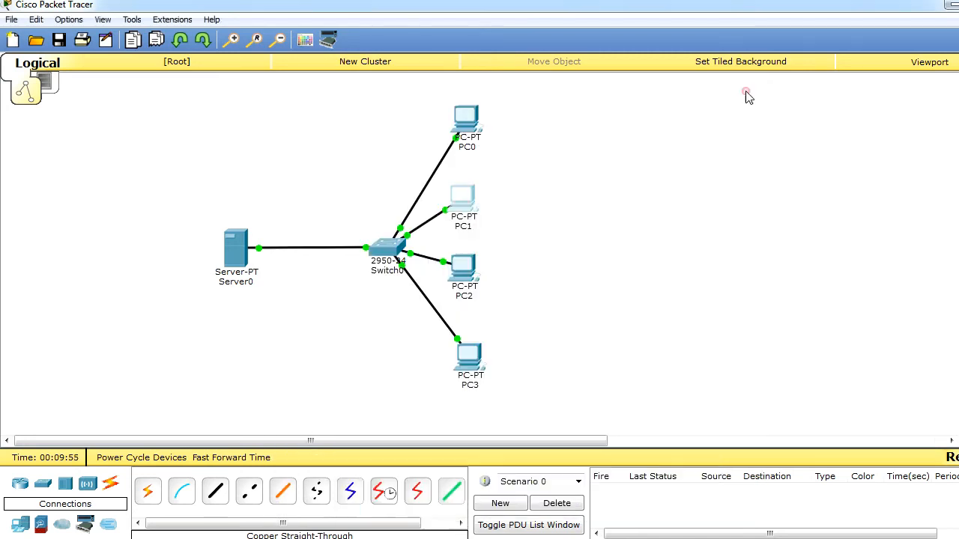
Set PC2's IP configuration to DHCP and close its window once the request is done.
left_click(462, 268)
left_click(404, 120)
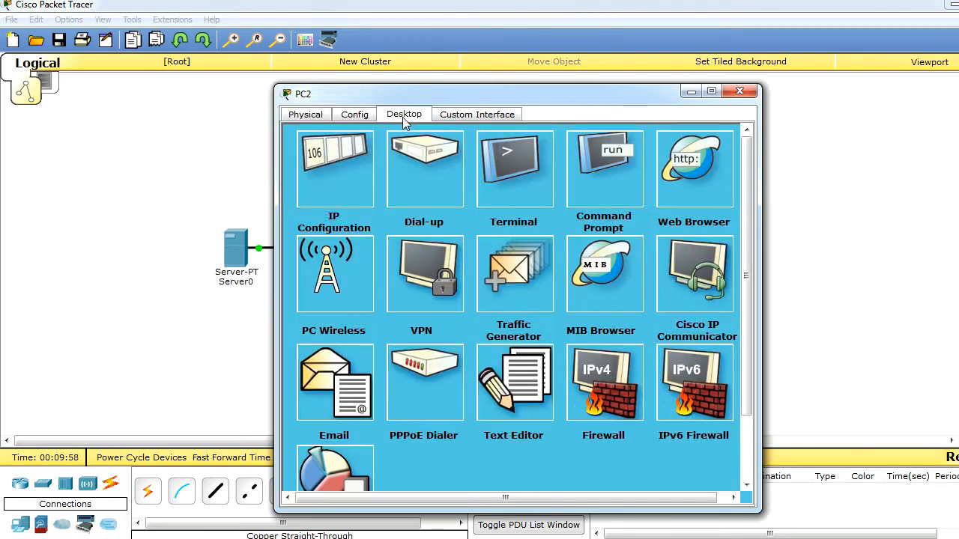
left_click(335, 168)
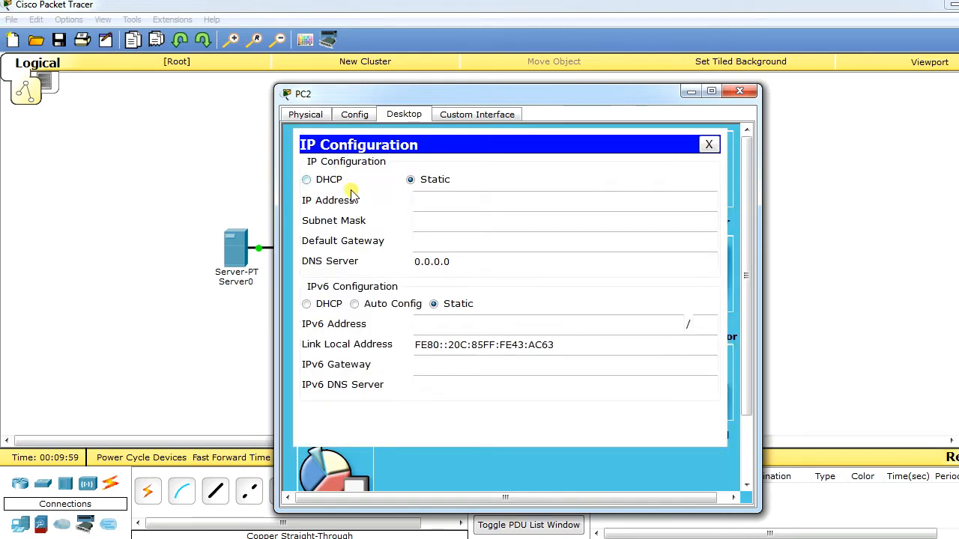
left_click(327, 182)
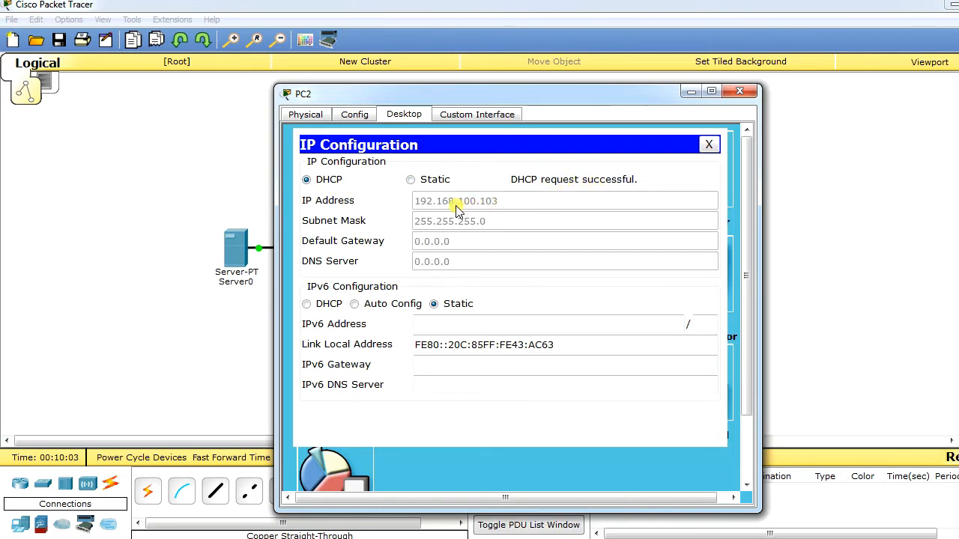
left_click(738, 90)
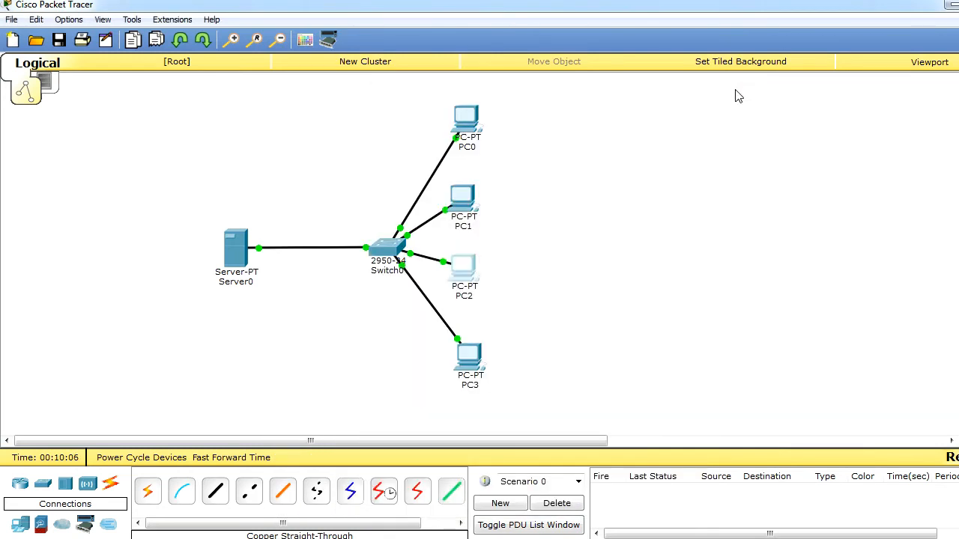
Set PC3's IP configuration to DHCP and close its window once the request is done.
left_click(466, 364)
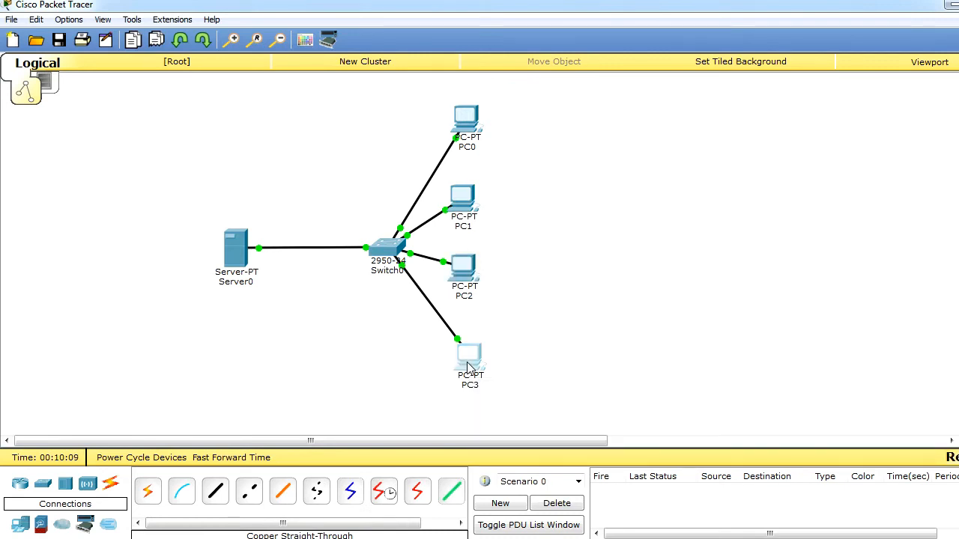
left_click(404, 115)
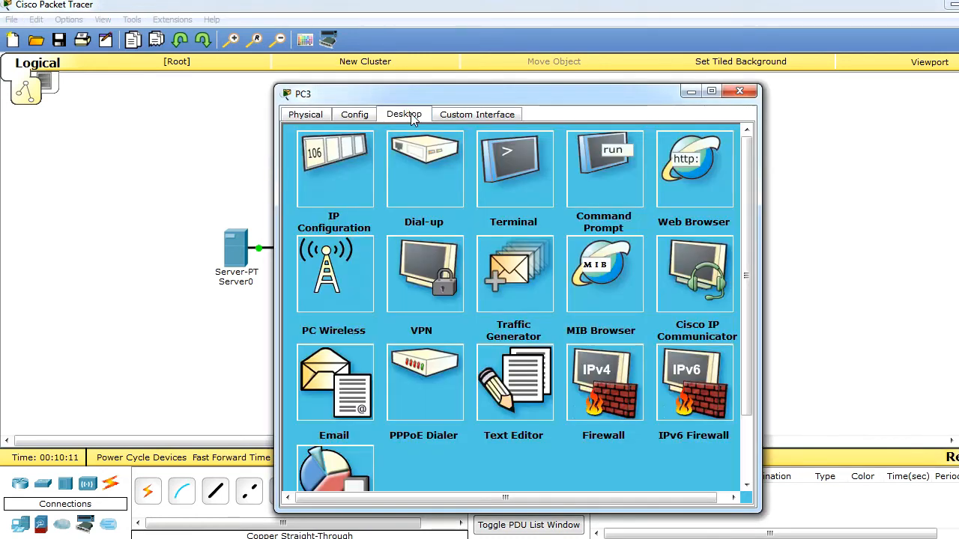
left_click(307, 184)
left_click(314, 187)
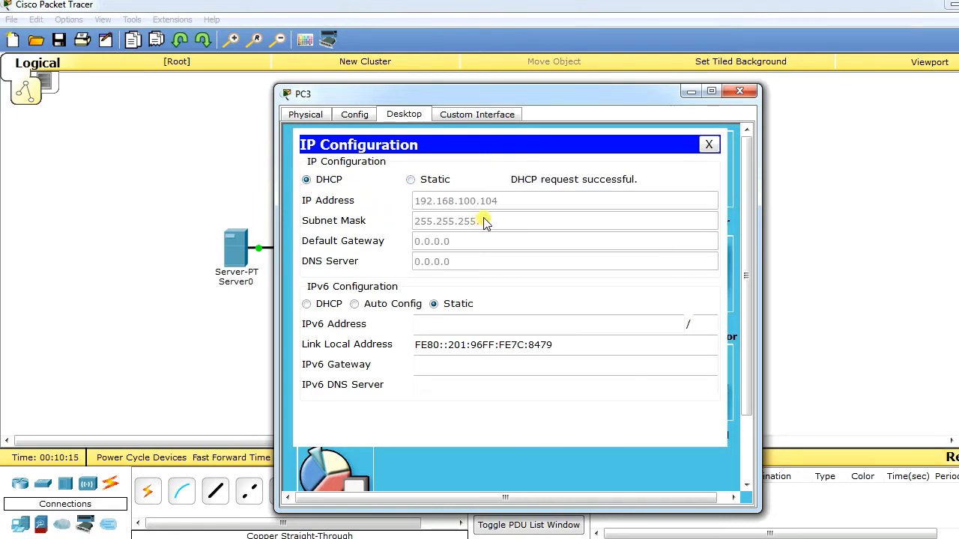
left_click(740, 90)
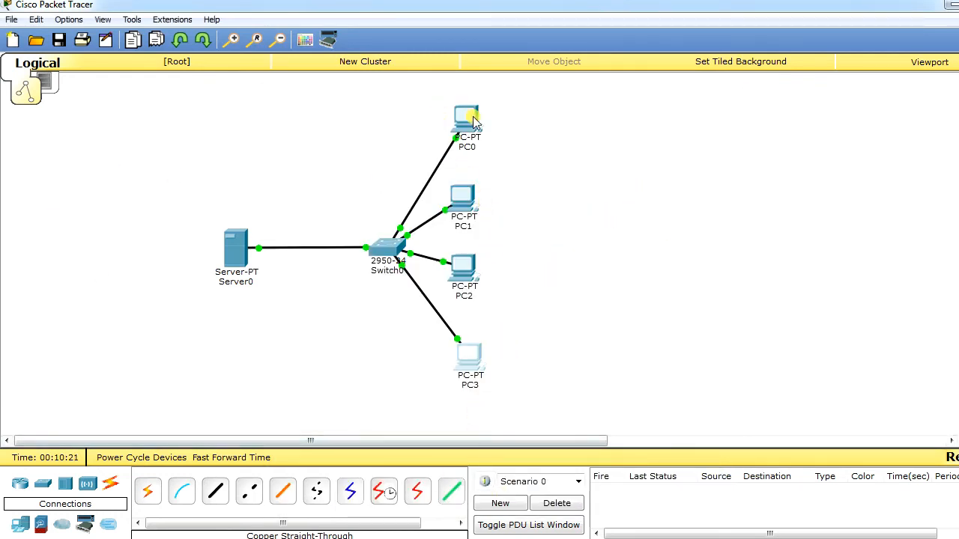
Check the IP address details of PC0, PC1 and PC2 in the workspace.
mouse_move(470, 129)
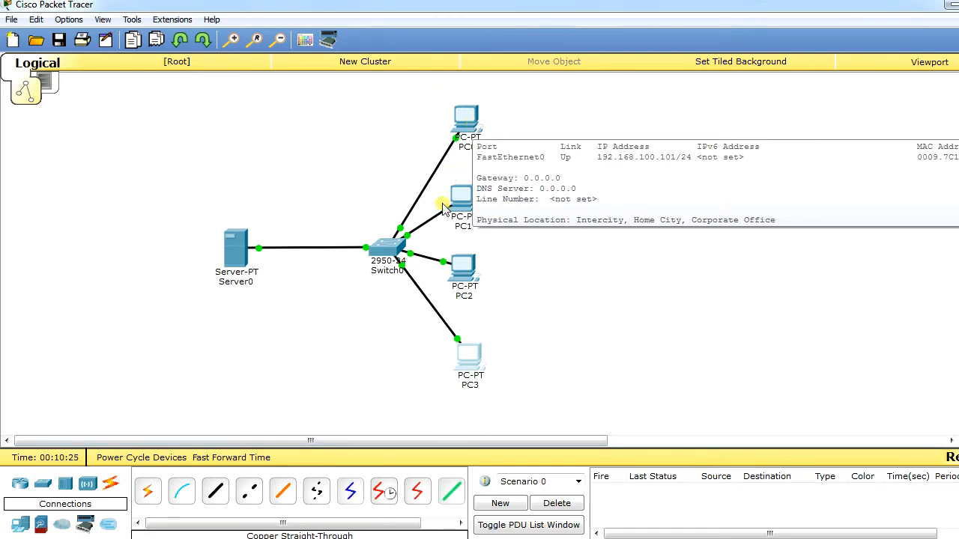
mouse_move(460, 212)
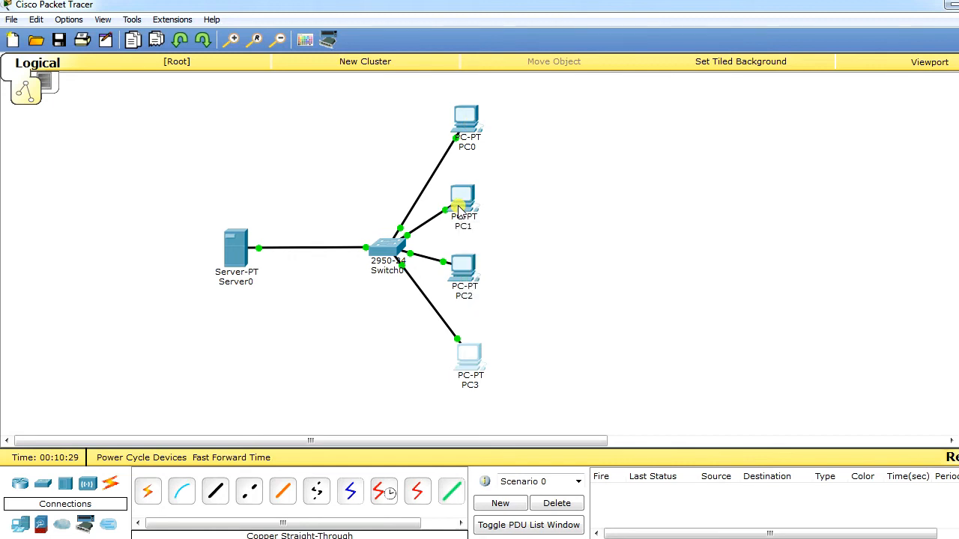
mouse_move(469, 275)
Add a fifth generic PC above the switch and connect its FastEthernet0 to Switch0's FastEthernet0/5 with a copper straight-through cable.
left_click(23, 524)
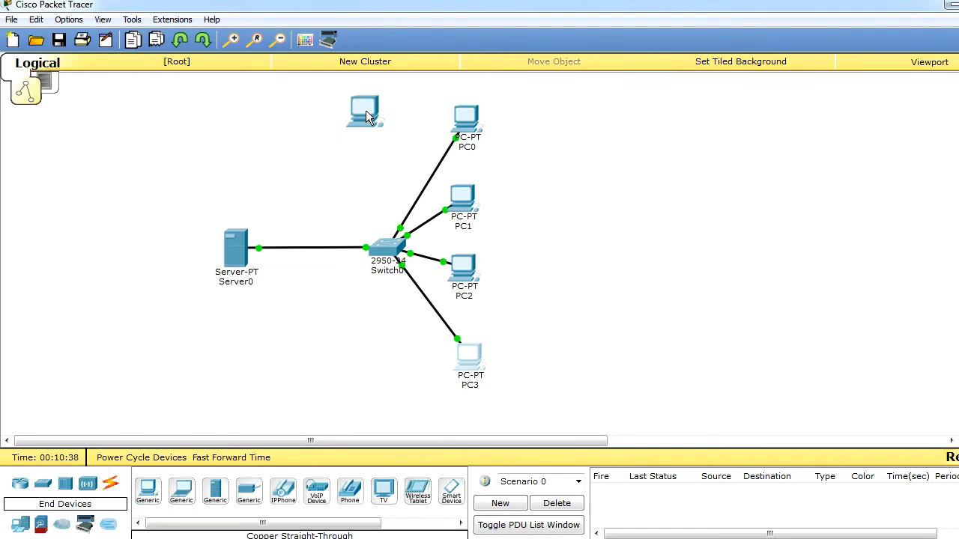
left_click(366, 116)
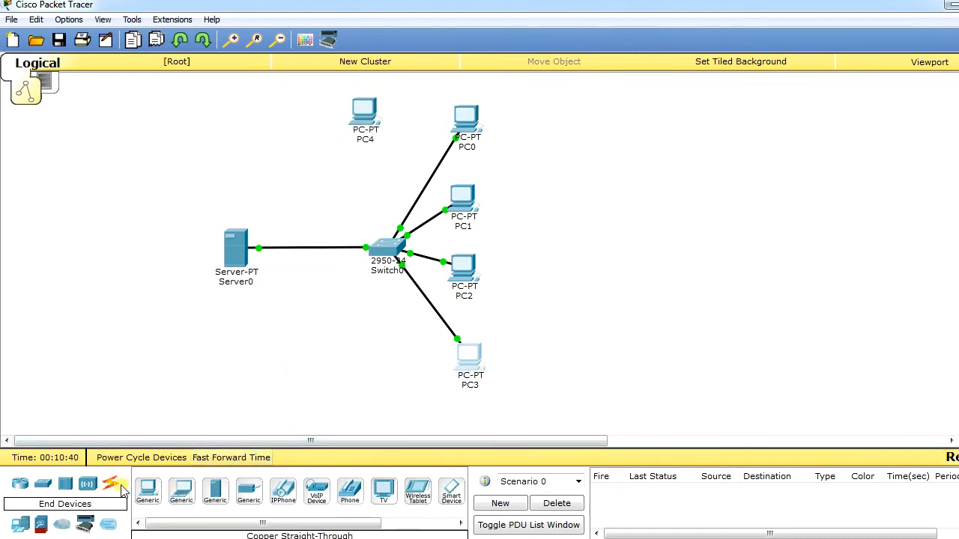
left_click(110, 484)
left_click(215, 491)
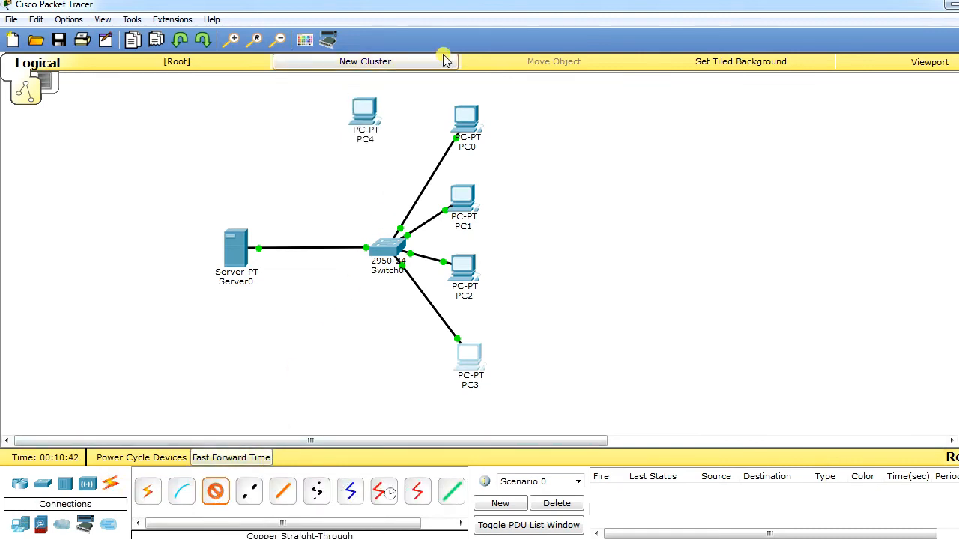
left_click(365, 119)
left_click(374, 140)
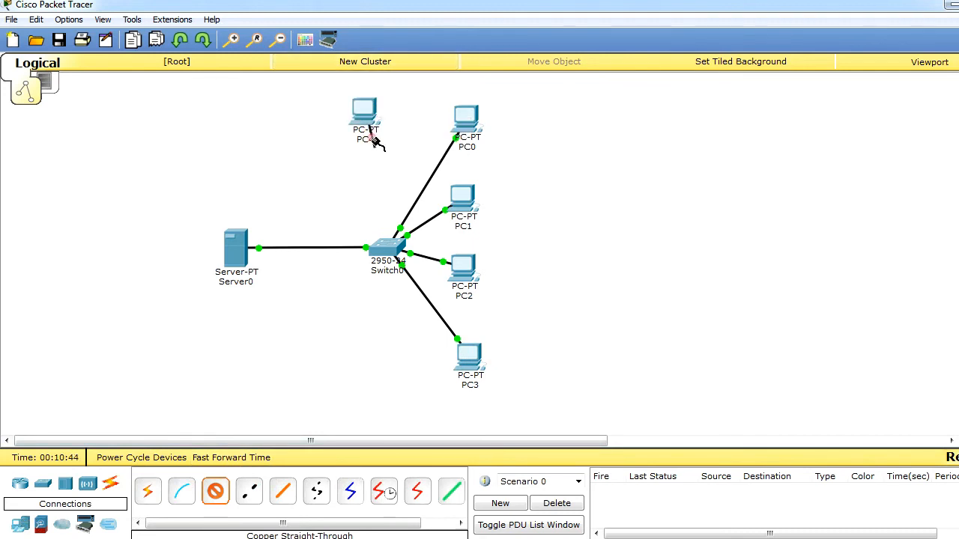
left_click(386, 251)
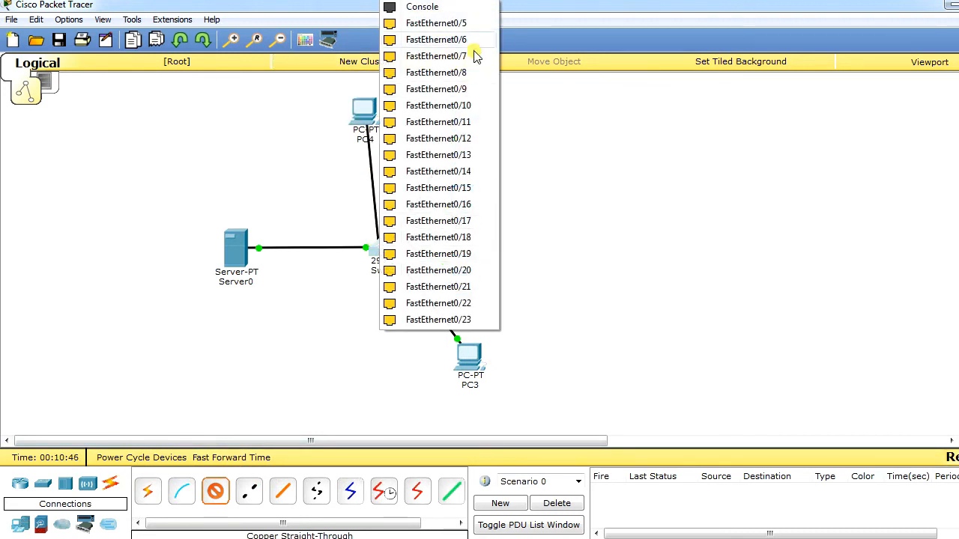
left_click(465, 25)
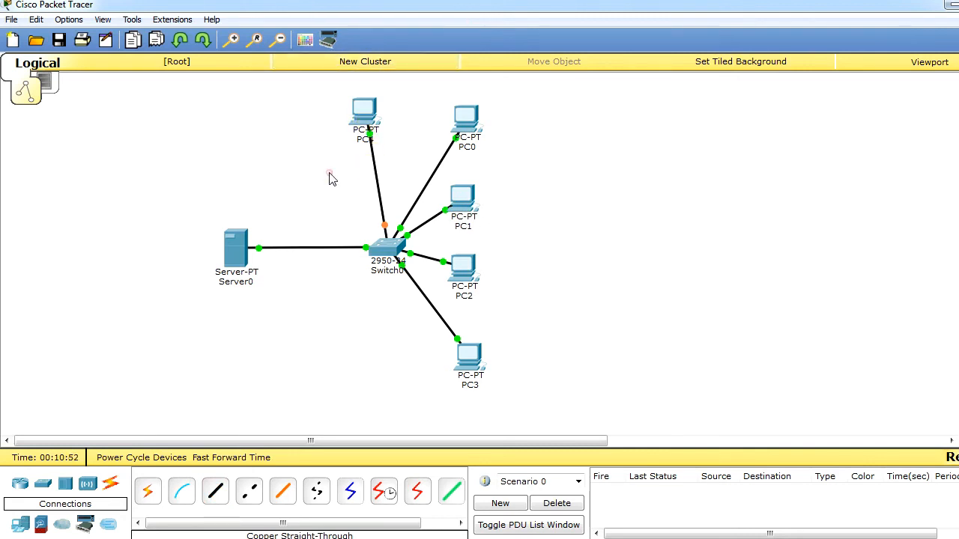
Set the new PC4's IP configuration to DHCP so it requests an address from the server.
left_click(369, 114)
left_click(409, 115)
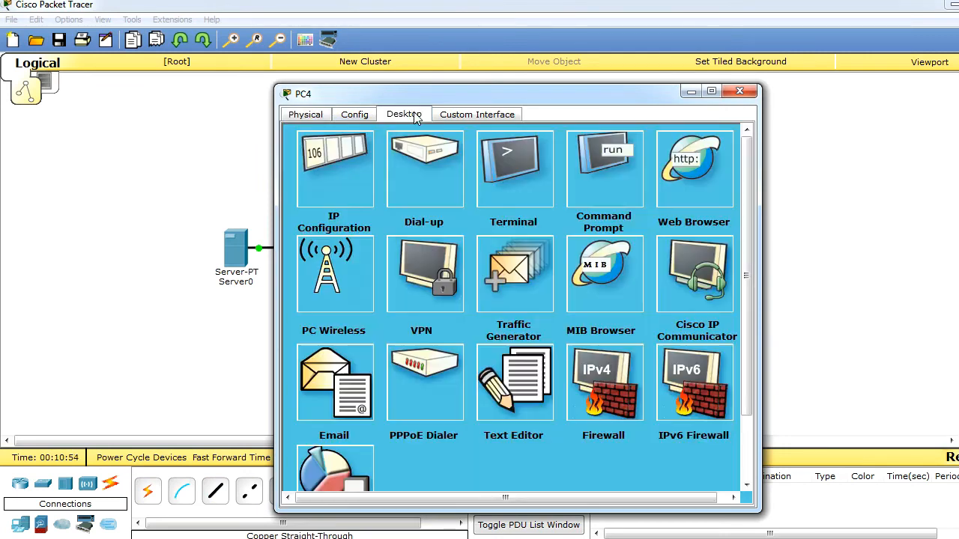
left_click(330, 187)
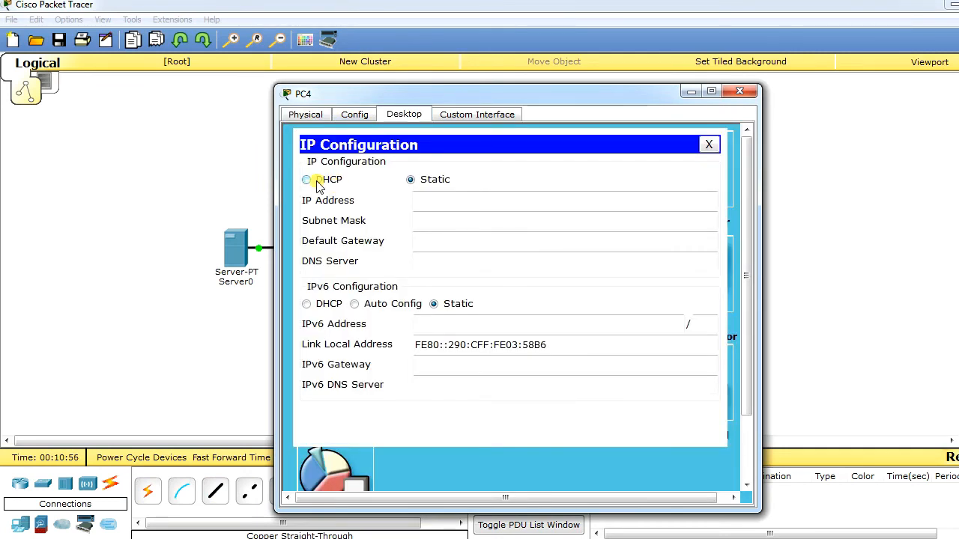
left_click(308, 179)
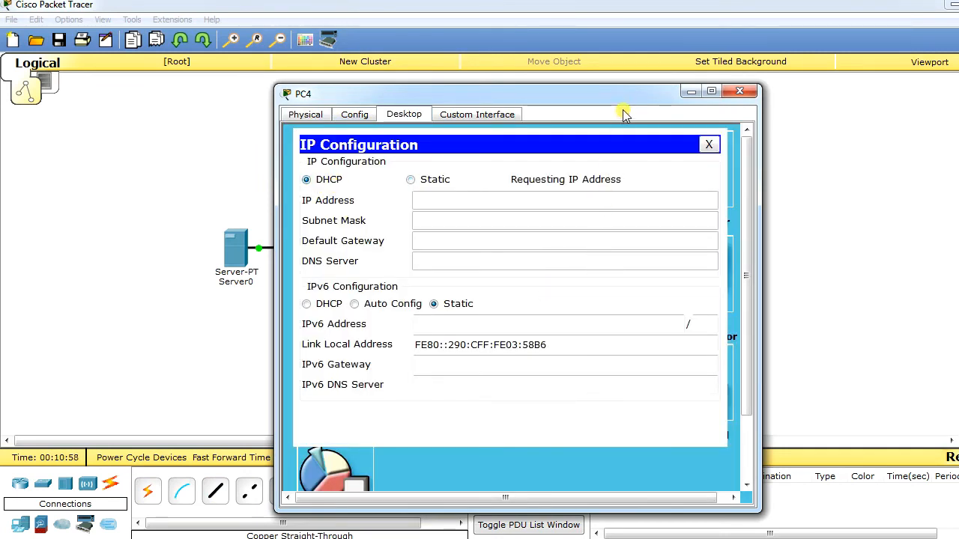
Move PC4's window clear of the topology and repeat its DHCP request by switching to Static and back to DHCP.
left_click_drag(623, 92, 879, 97)
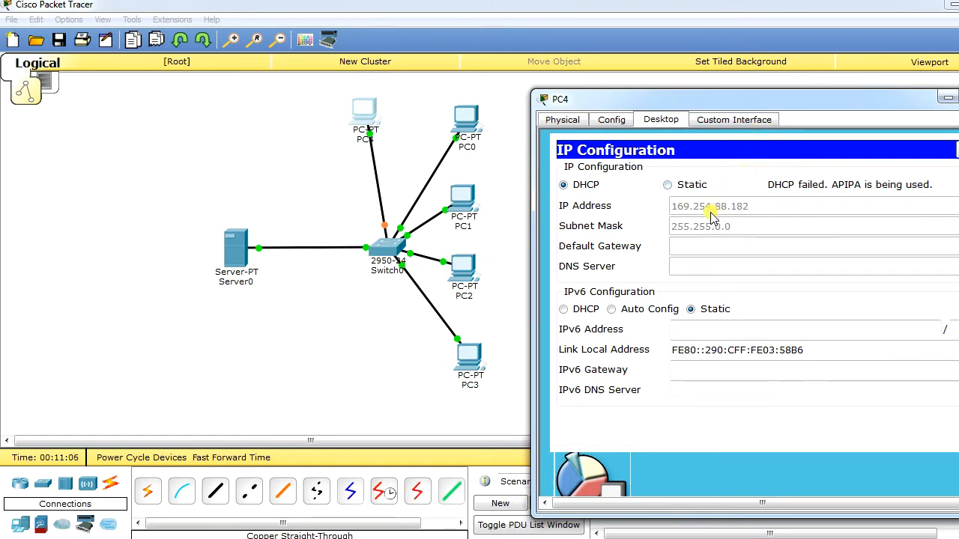
left_click(668, 184)
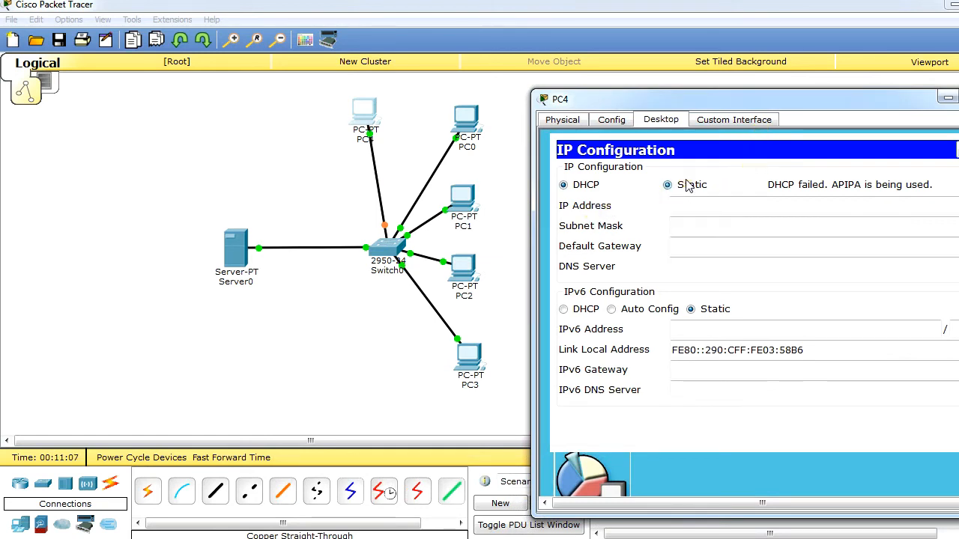
left_click(586, 188)
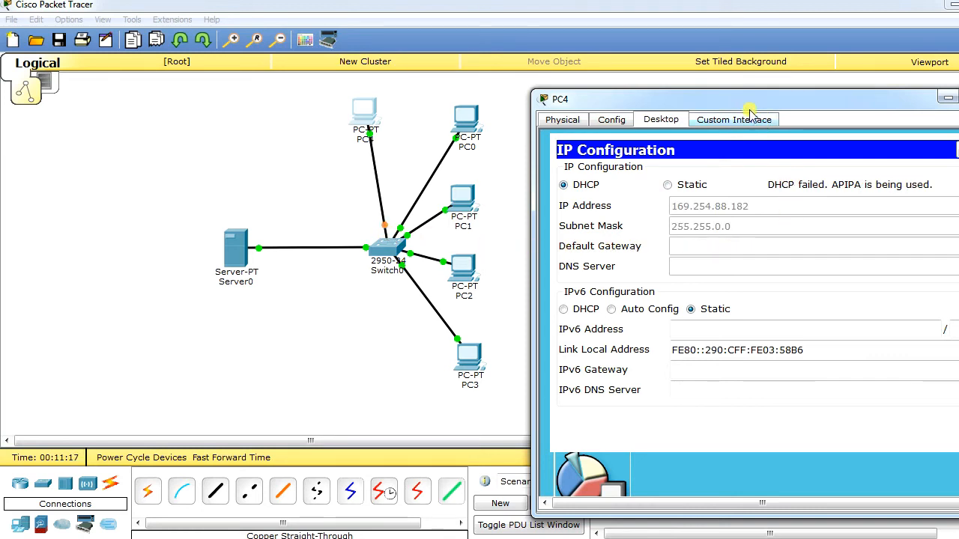
Retry PC4's DHCP request by toggling from Static back to DHCP, close its window and check Switch0's port status.
left_click_drag(740, 104, 653, 98)
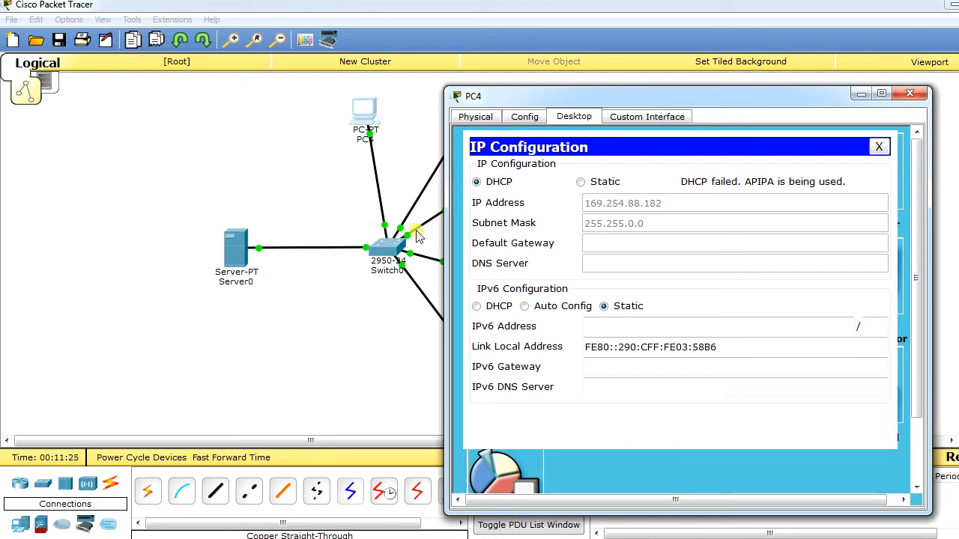
left_click(581, 182)
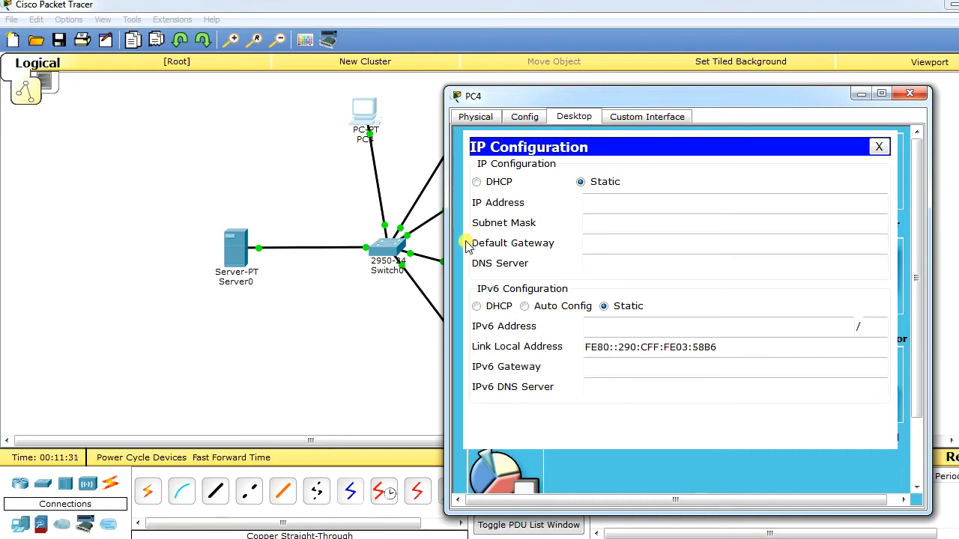
left_click(477, 182)
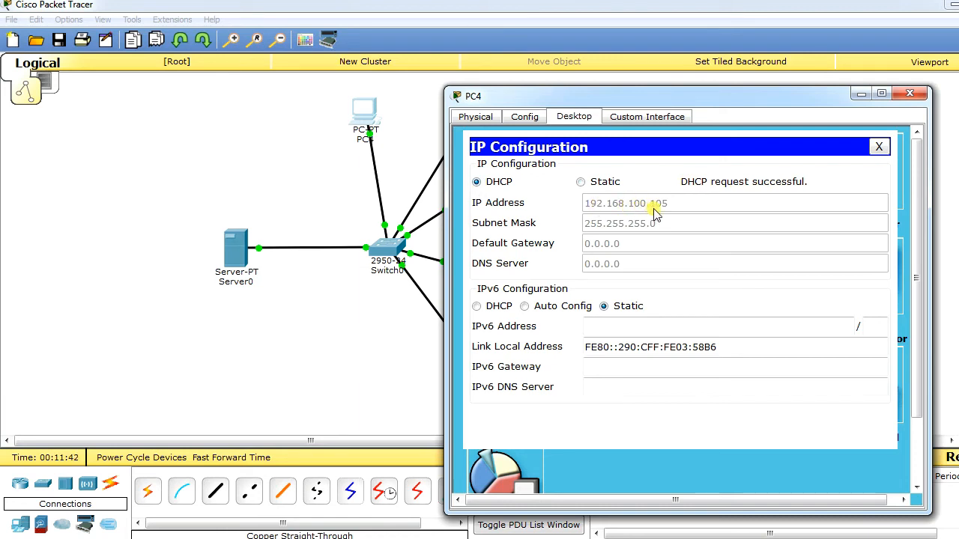
left_click(911, 95)
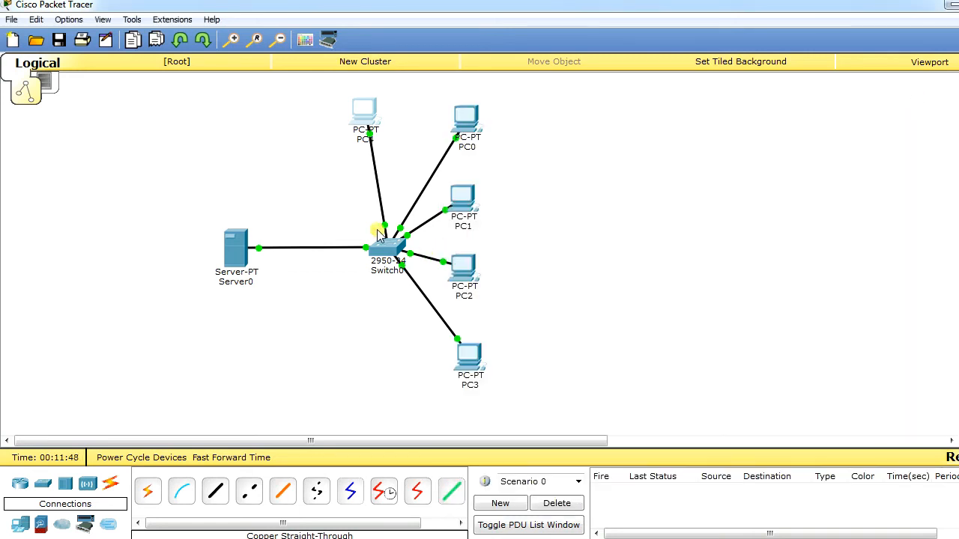
mouse_move(382, 228)
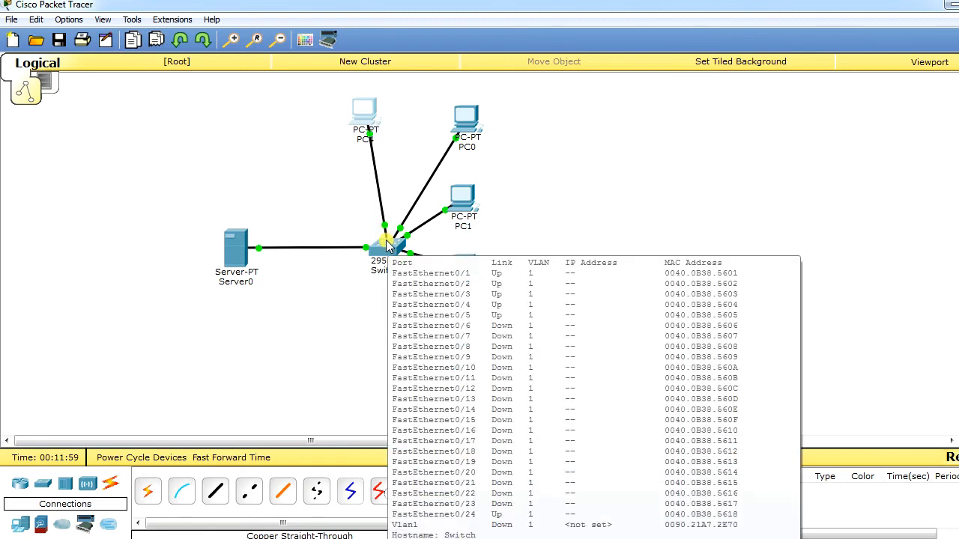
left_click(327, 174)
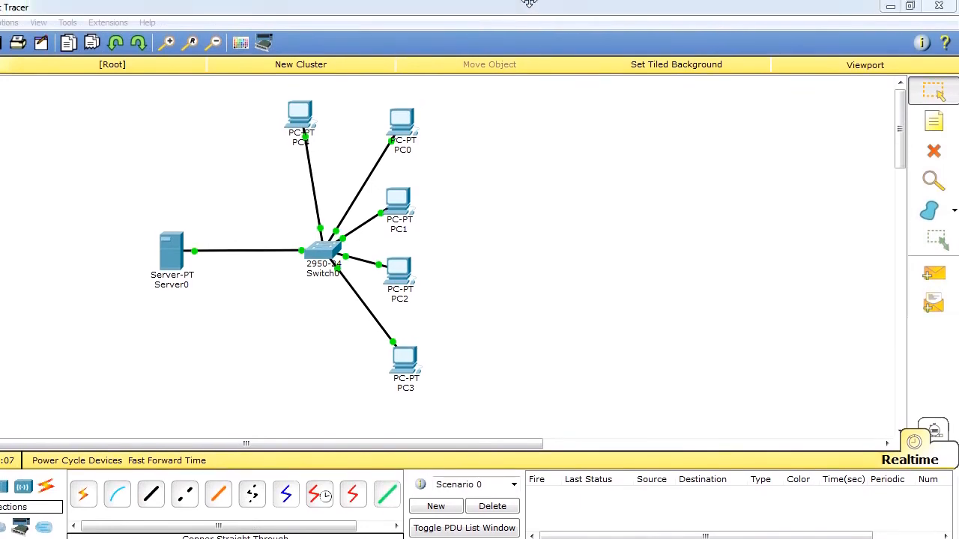
Send a simple PDU from PC3 to PC4 to test connectivity between them.
left_click(932, 279)
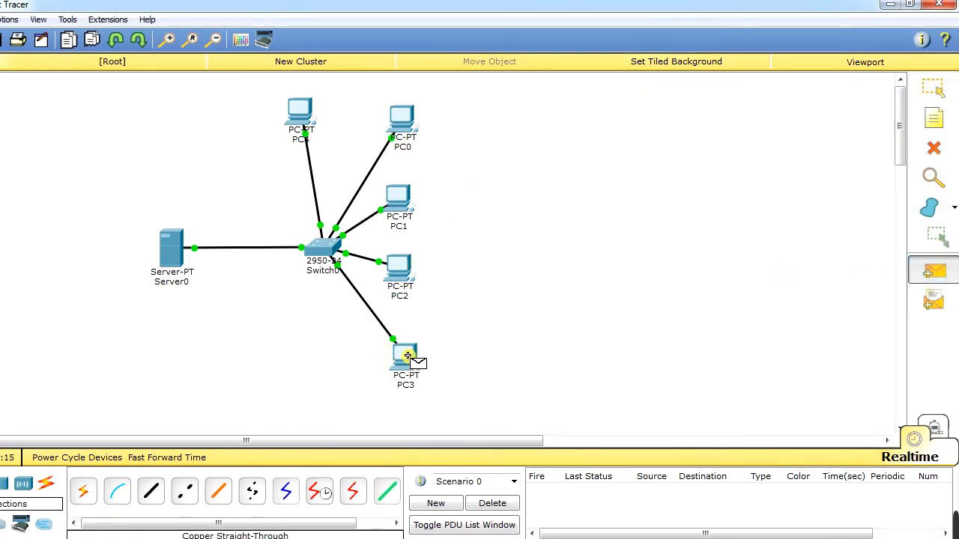
left_click(405, 355)
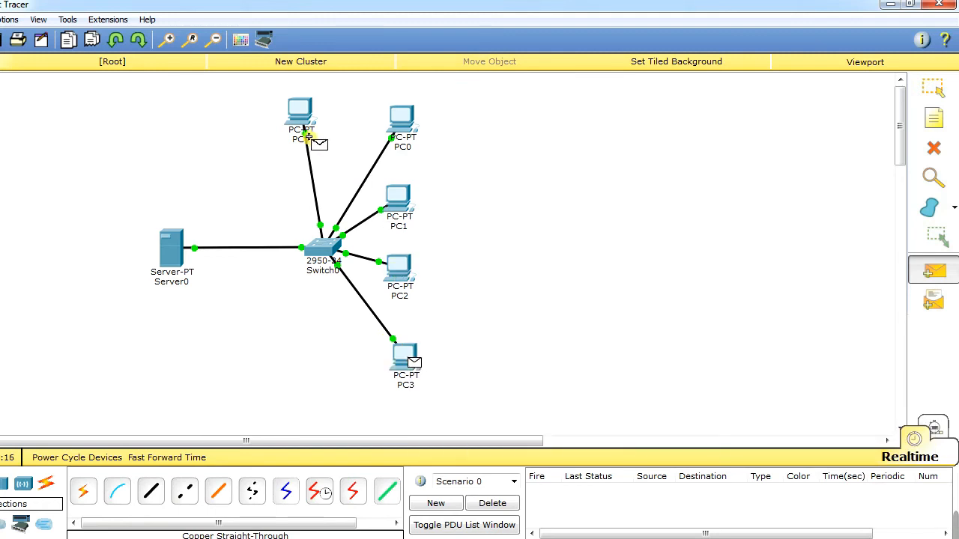
left_click(292, 112)
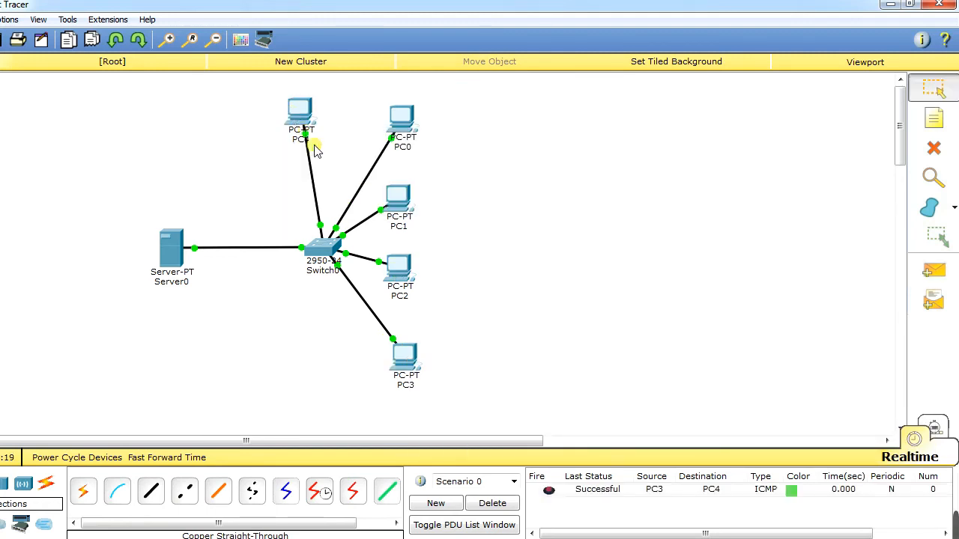
left_click(585, 496)
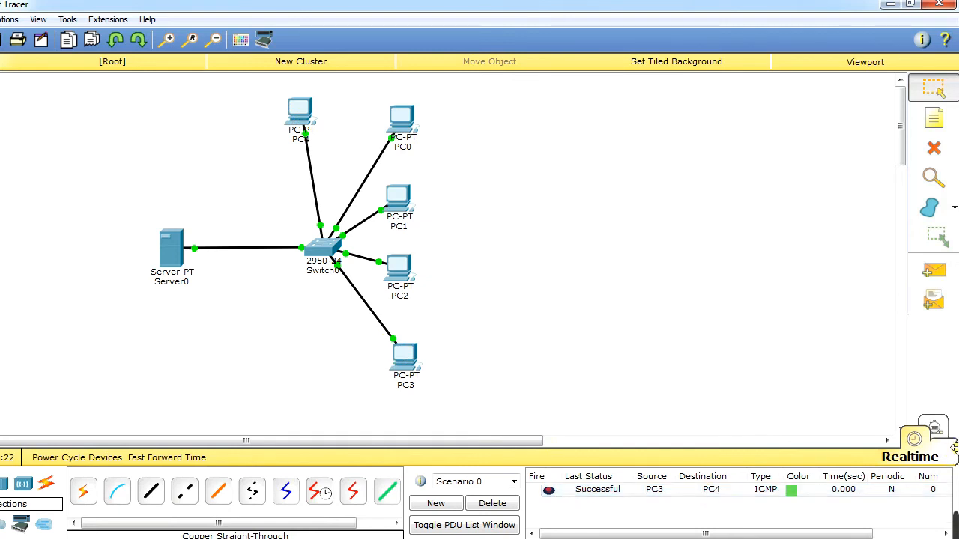
Change to Simulation mode and run Auto Capture / Play to watch the ICMP packet travel from PC3 to PC4.
left_click(933, 428)
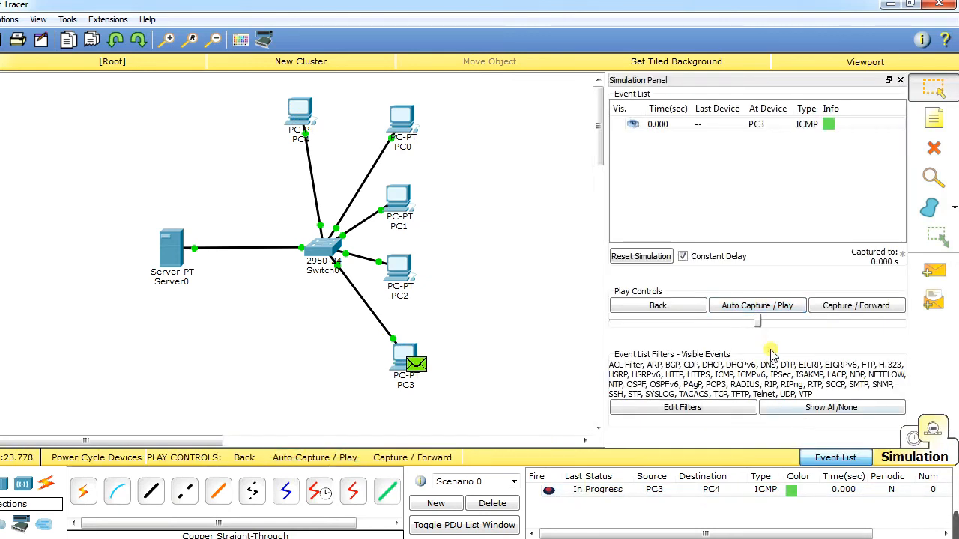
left_click(759, 309)
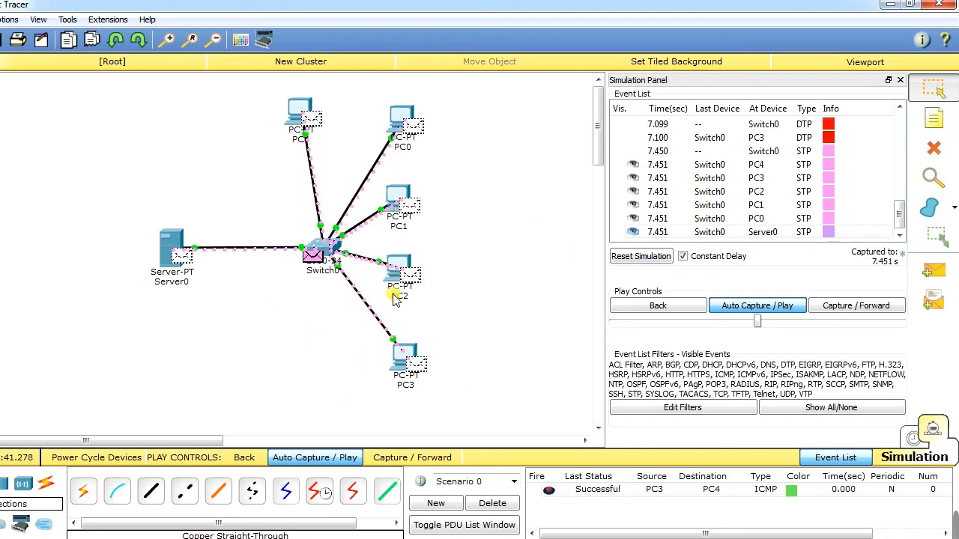
mouse_move(394, 298)
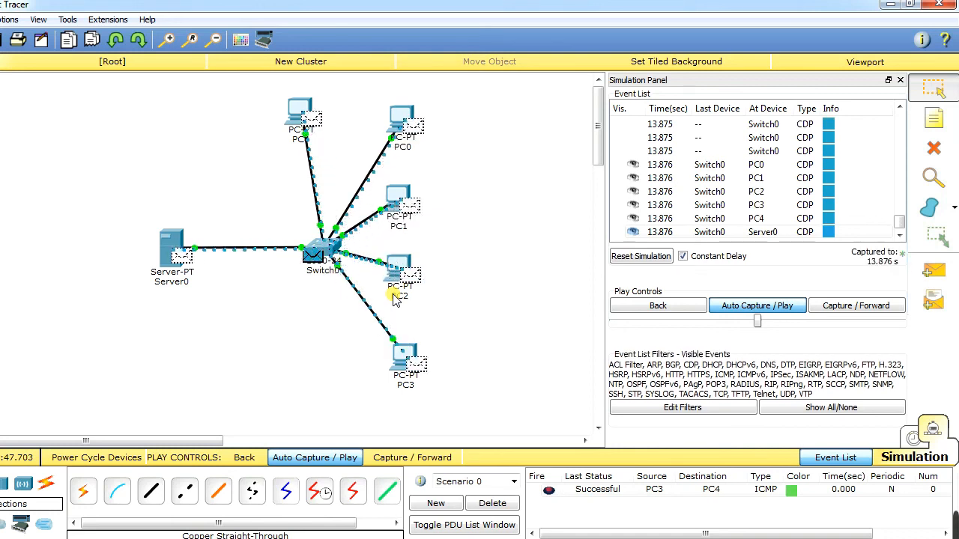
mouse_move(956, 522)
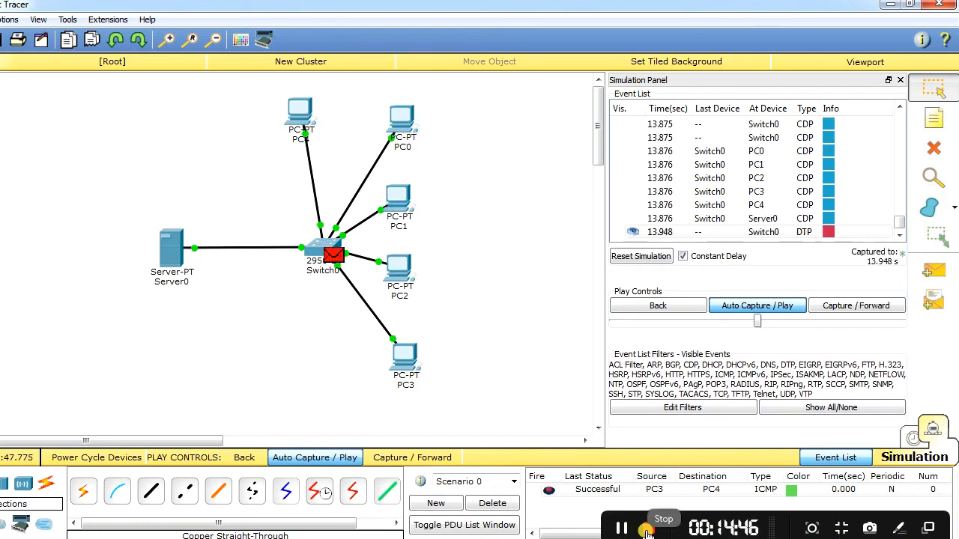
left_click(646, 530)
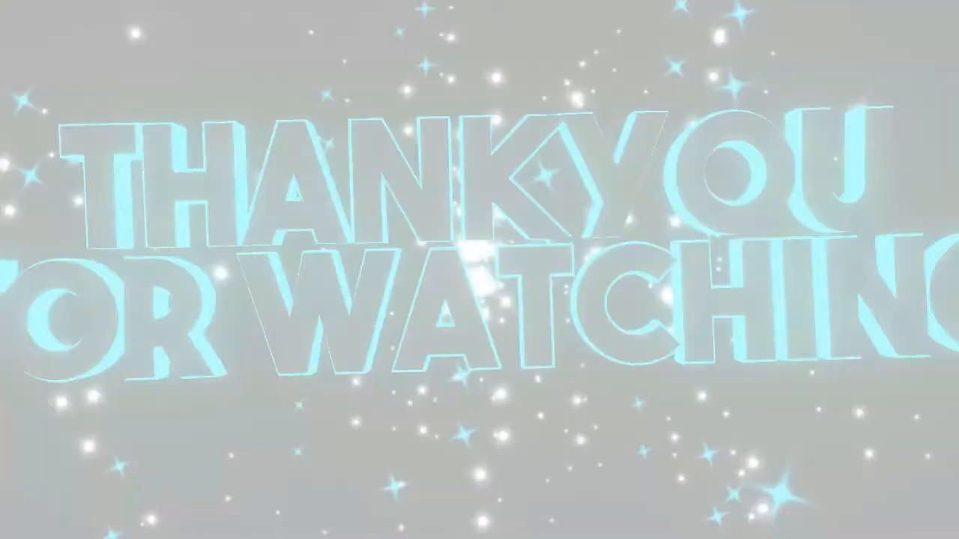